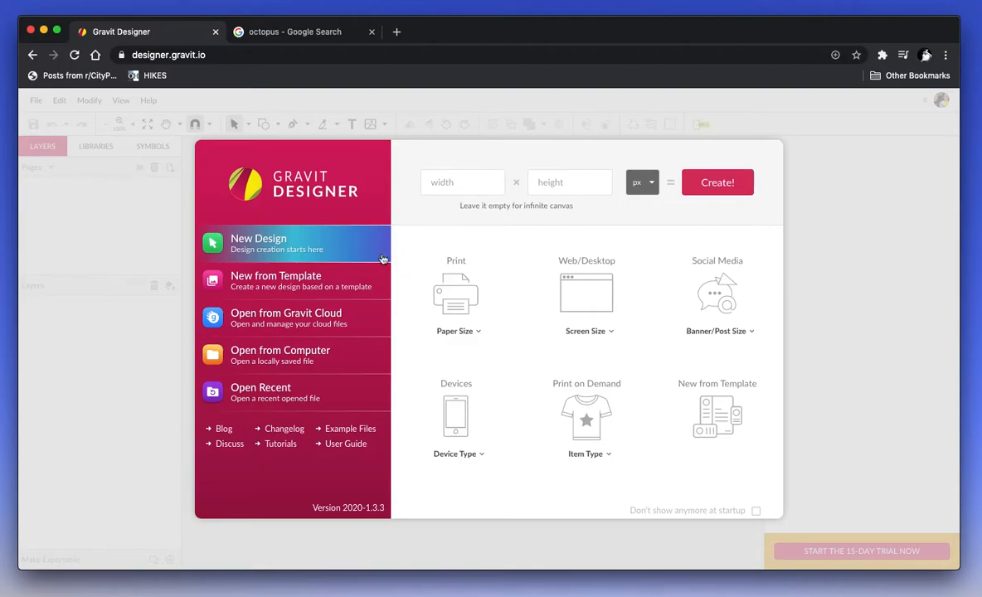
# Step: Create a new document with the US-Letter Portrait (8.5 × 11 in) paper size
pyautogui.click(466, 315)
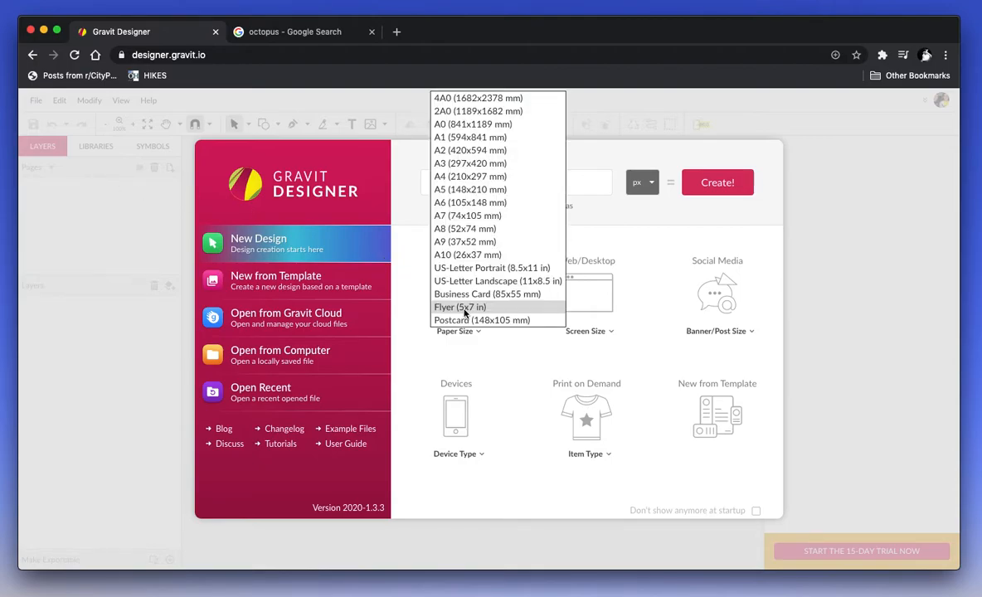
pyautogui.click(475, 268)
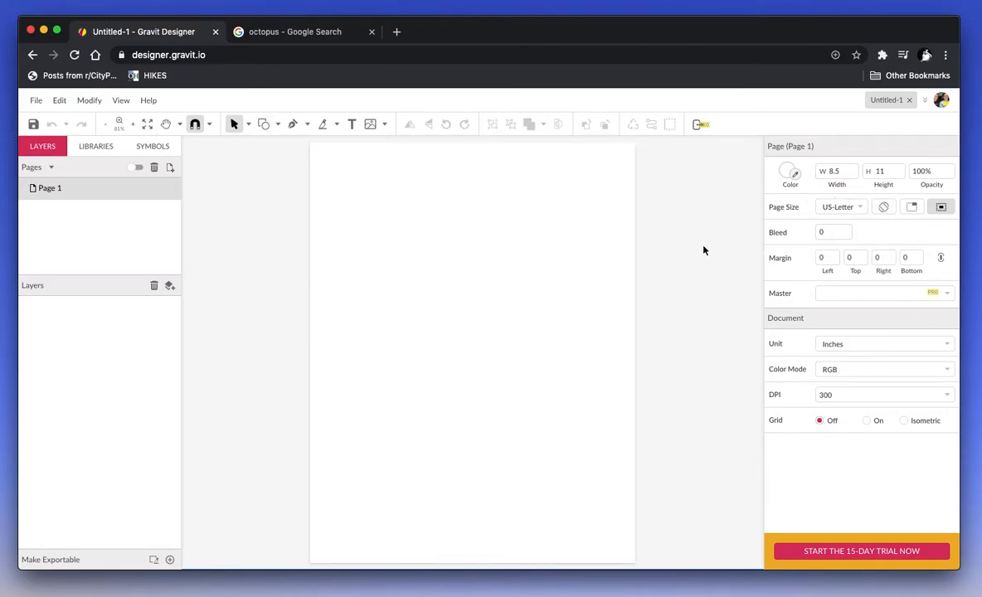
# Step: Save the orange octopus photo from Google Images as 5315 (3).jpg, then return to Gravit Designer
pyautogui.click(332, 37)
pyautogui.click(330, 195)
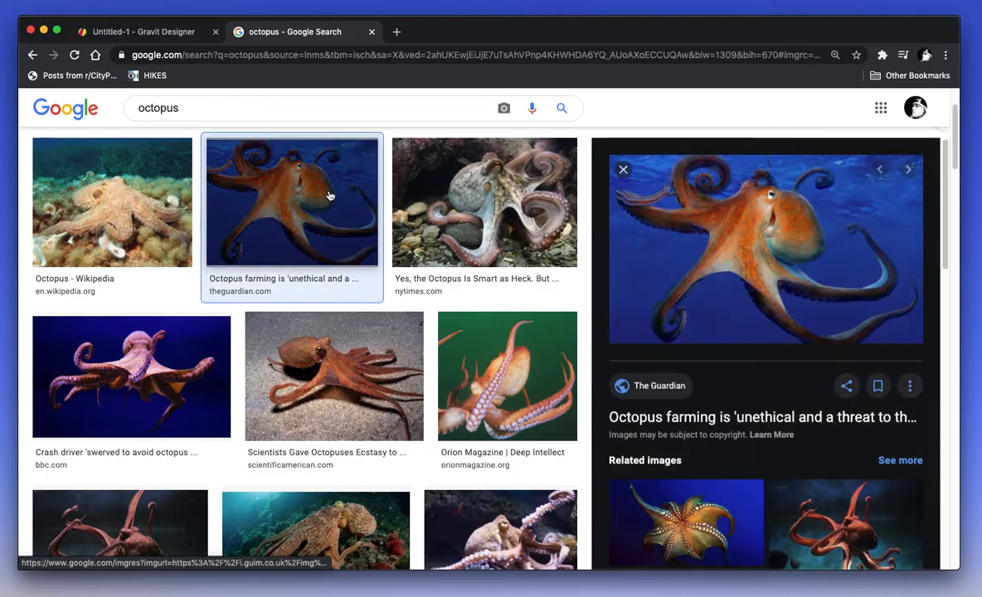
pyautogui.rightClick(784, 260)
pyautogui.click(834, 358)
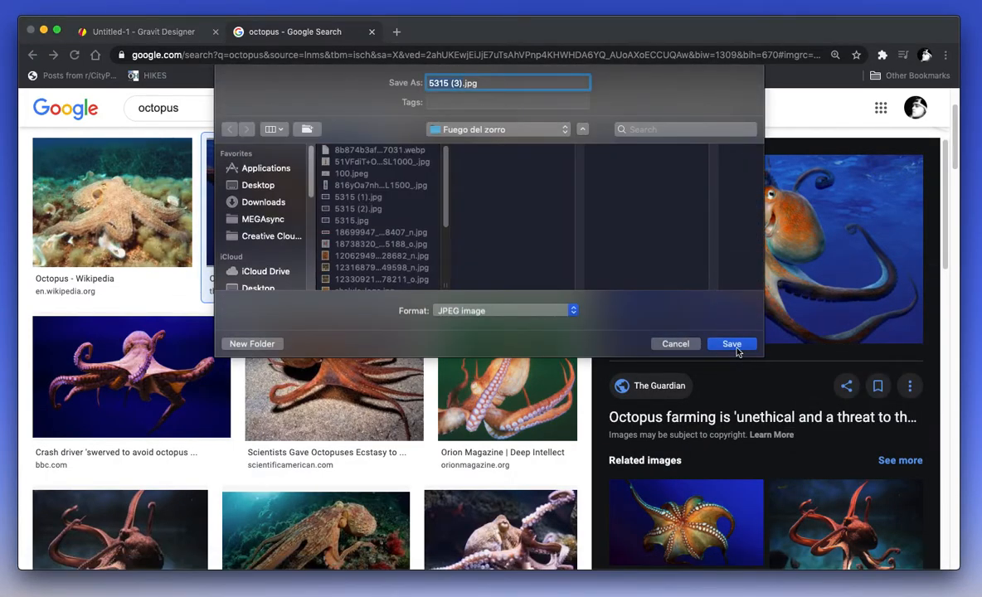
pyautogui.click(732, 344)
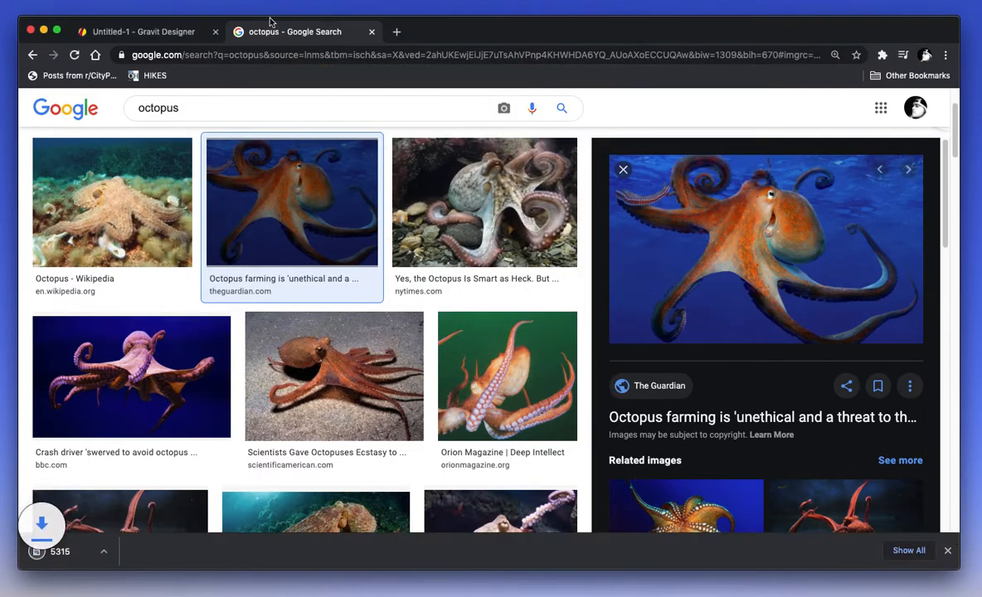
pyautogui.click(164, 33)
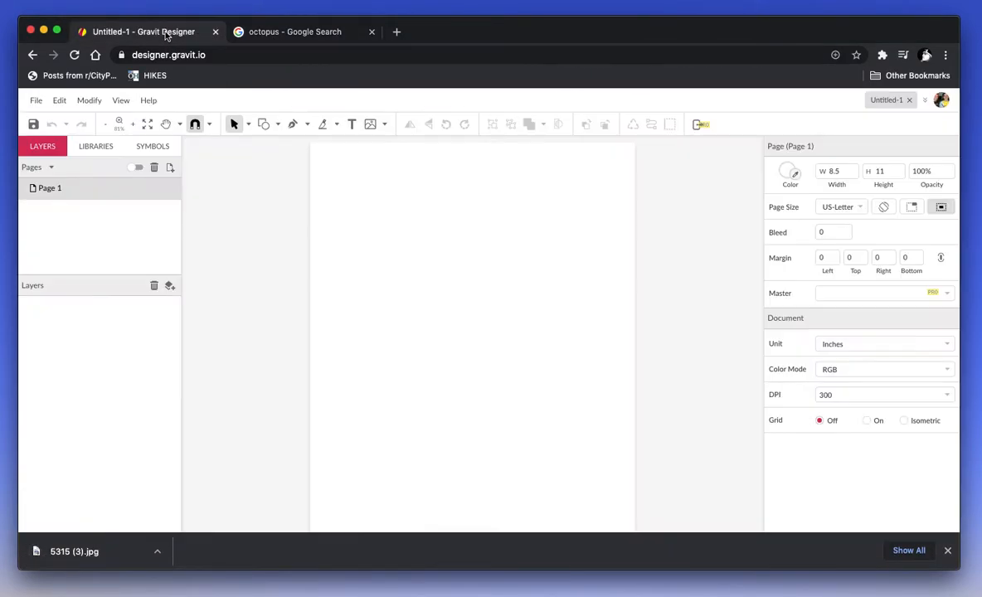
# Step: Place 5315.jpg from the Fuego del zorro folder onto Page 1 via File > Import > Place Image
pyautogui.click(36, 100)
pyautogui.moveTo(141, 312)
pyautogui.click(188, 317)
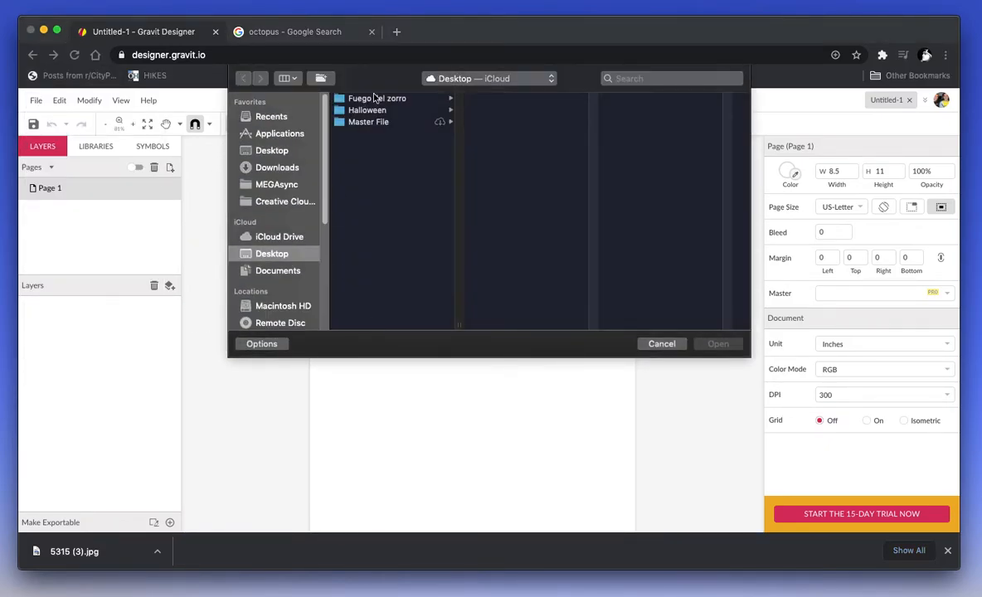
pyautogui.click(376, 100)
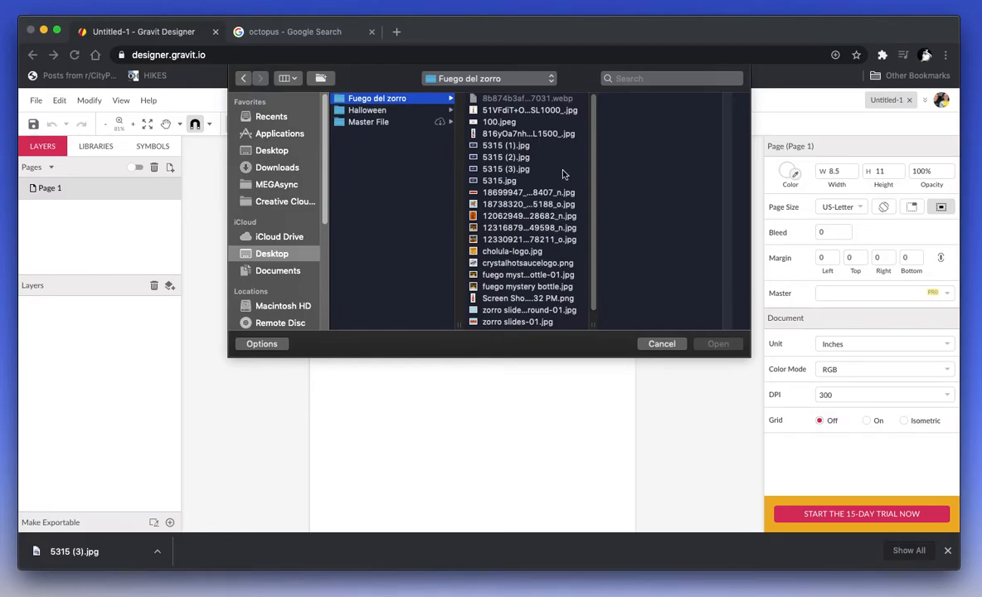
pyautogui.scroll(-1, 548, 173)
pyautogui.click(516, 171)
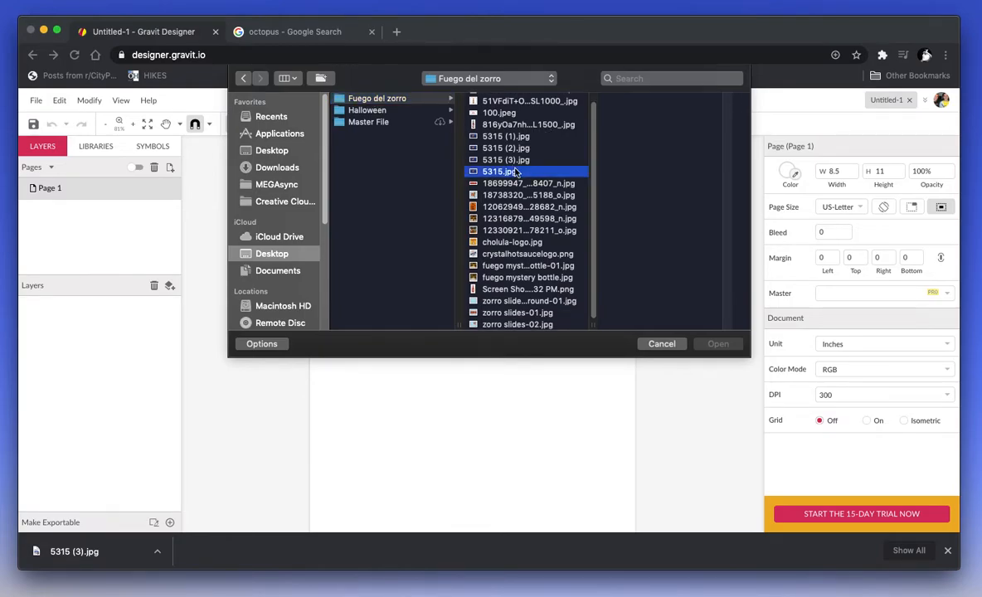
pyautogui.click(718, 344)
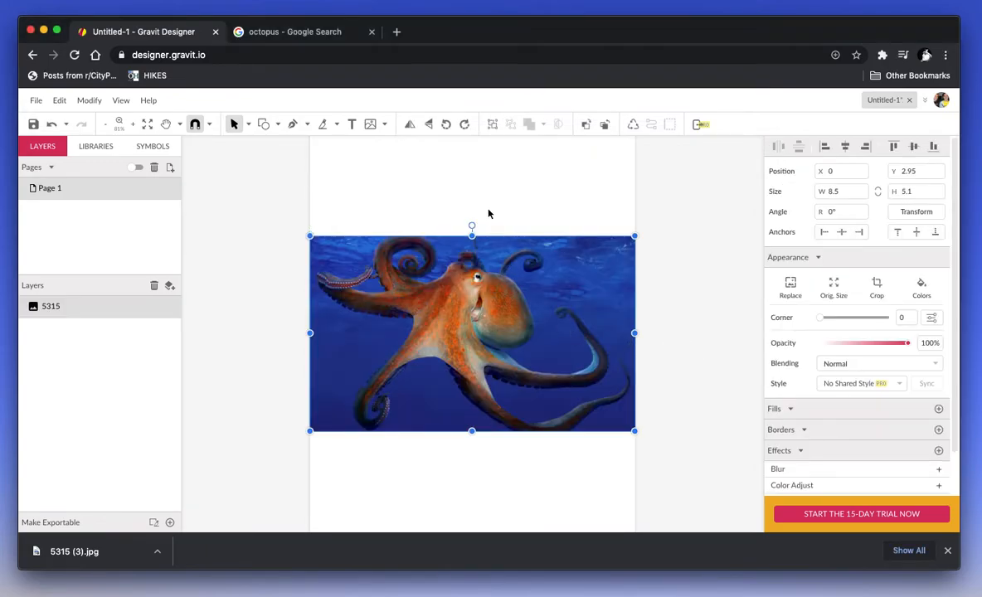
pyautogui.moveTo(472, 225)
pyautogui.mouseDown()
pyautogui.moveTo(445, 221)
pyautogui.moveTo(465, 224)
pyautogui.mouseUp()
pyautogui.press('super+z')
pyautogui.press('super+z')
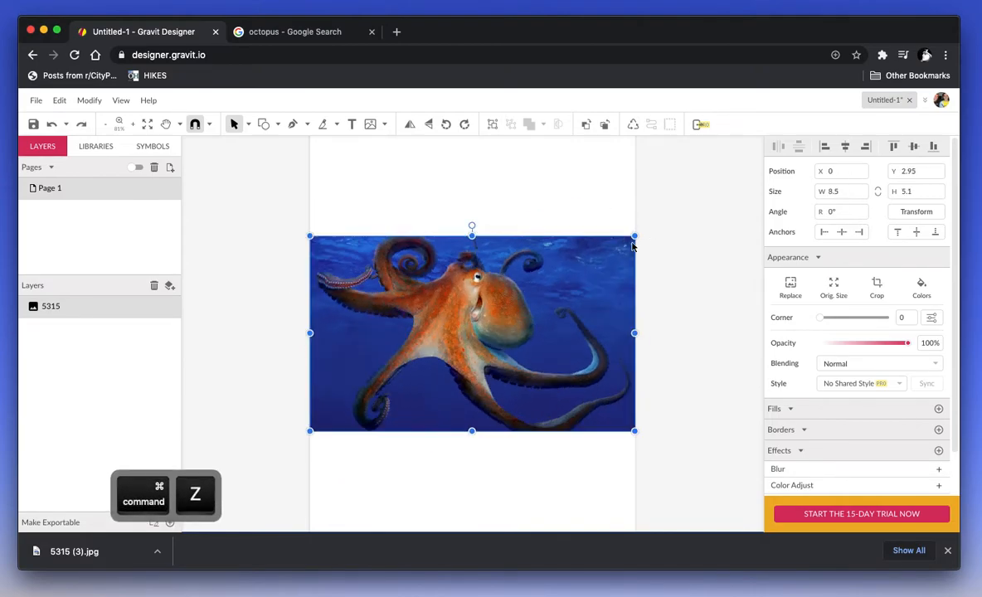
pyautogui.moveTo(636, 236); pyautogui.dragTo(686, 175)
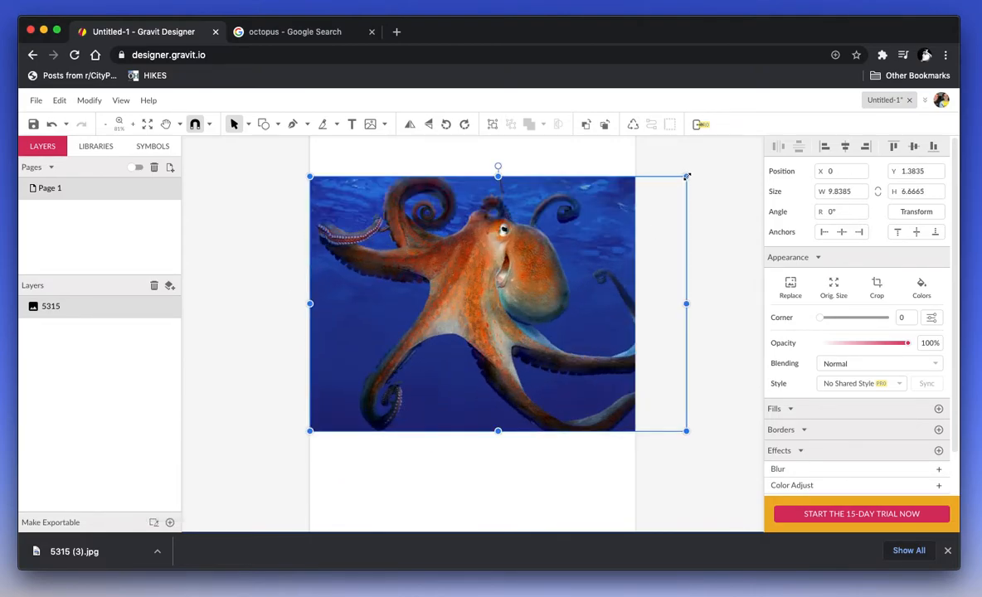
pyautogui.press('super+z')
pyautogui.moveTo(636, 331)
pyautogui.mouseDown()
pyautogui.moveTo(717, 336)
pyautogui.moveTo(635, 333)
pyautogui.mouseUp()
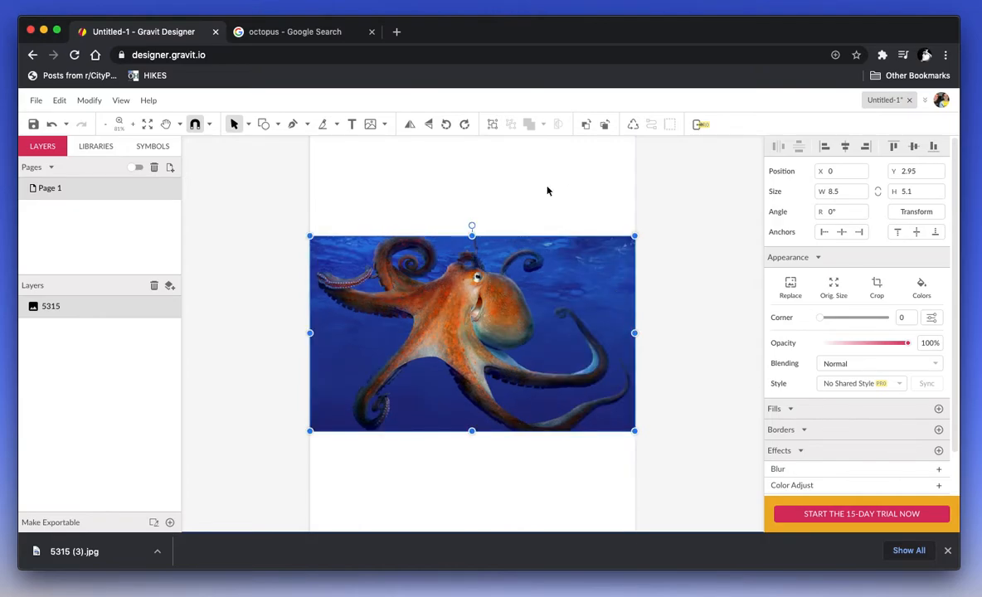
pyautogui.click(283, 229)
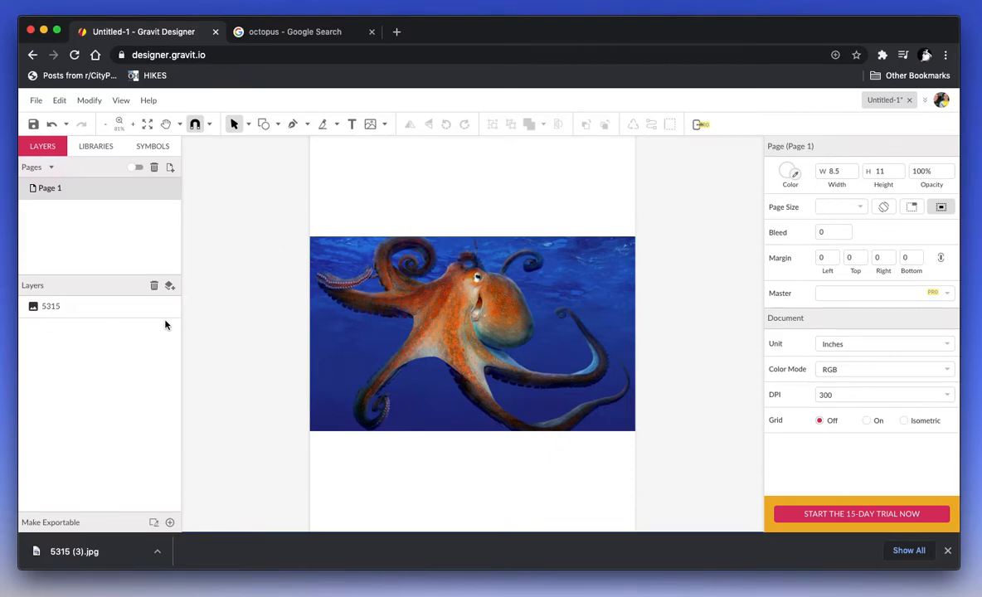
# Step: Add Layer 0 above the photo, lock photo layer 5315, and select Layer 0
pyautogui.click(169, 287)
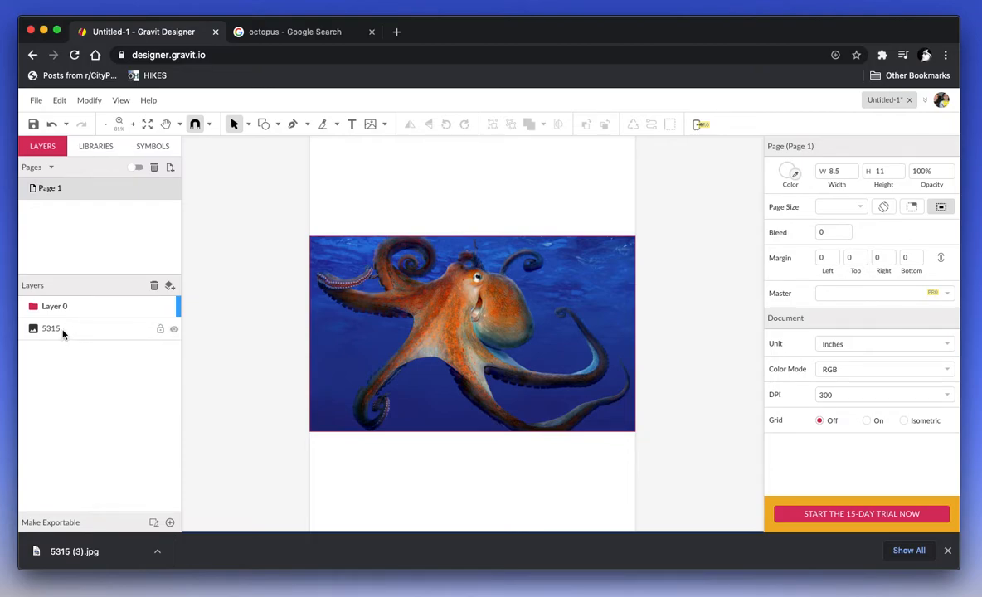
pyautogui.click(174, 331)
pyautogui.click(174, 330)
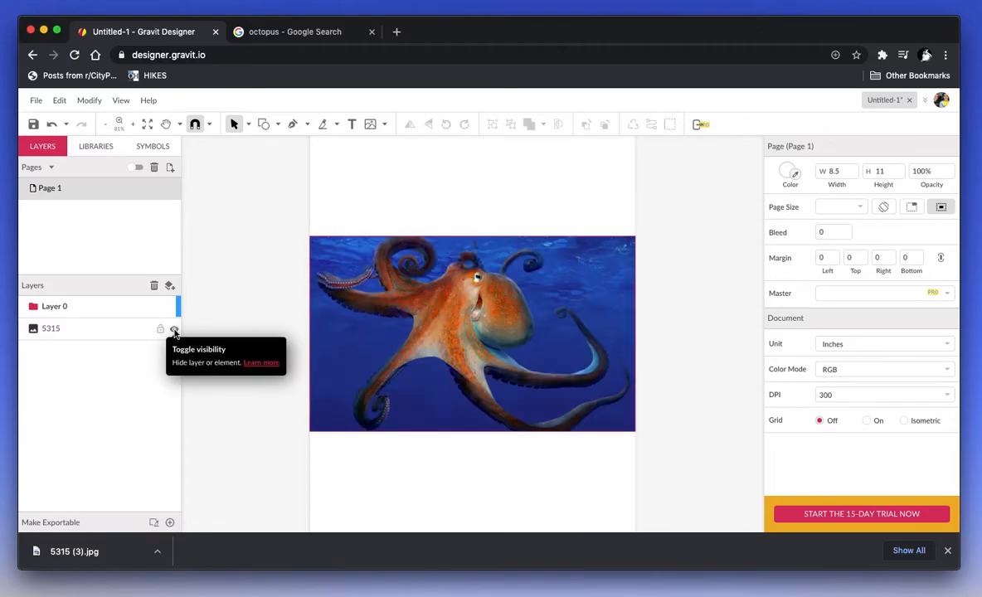
pyautogui.click(161, 330)
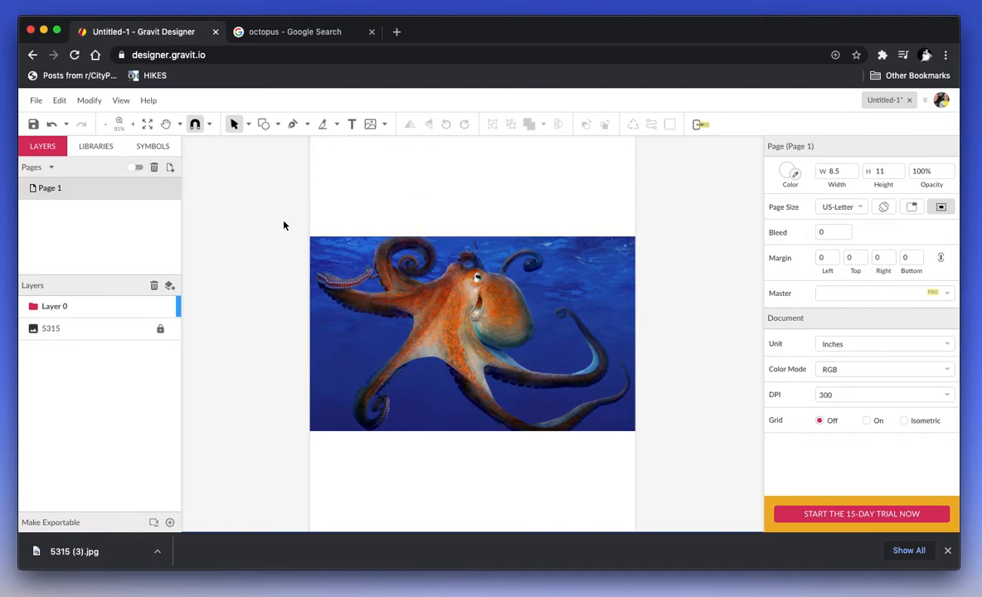
pyautogui.click(99, 308)
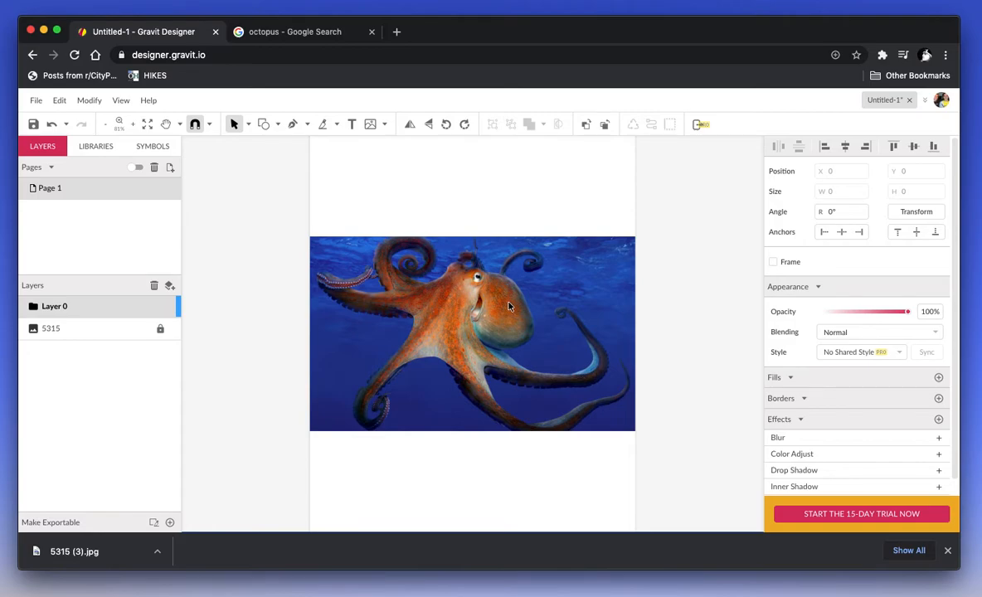
# Step: Zoom in and use the Pen tool to trace from the top of the head, around the back, and under it
pyautogui.click(292, 124)
pyautogui.scroll(1, 459, 185)
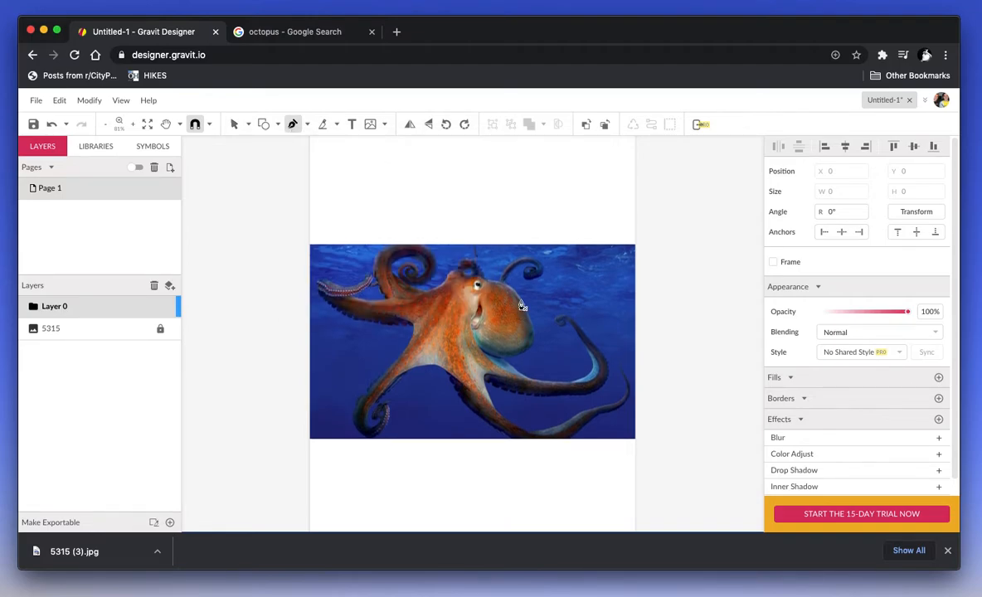
pyautogui.press('super+equal')
pyautogui.press('super+equal')
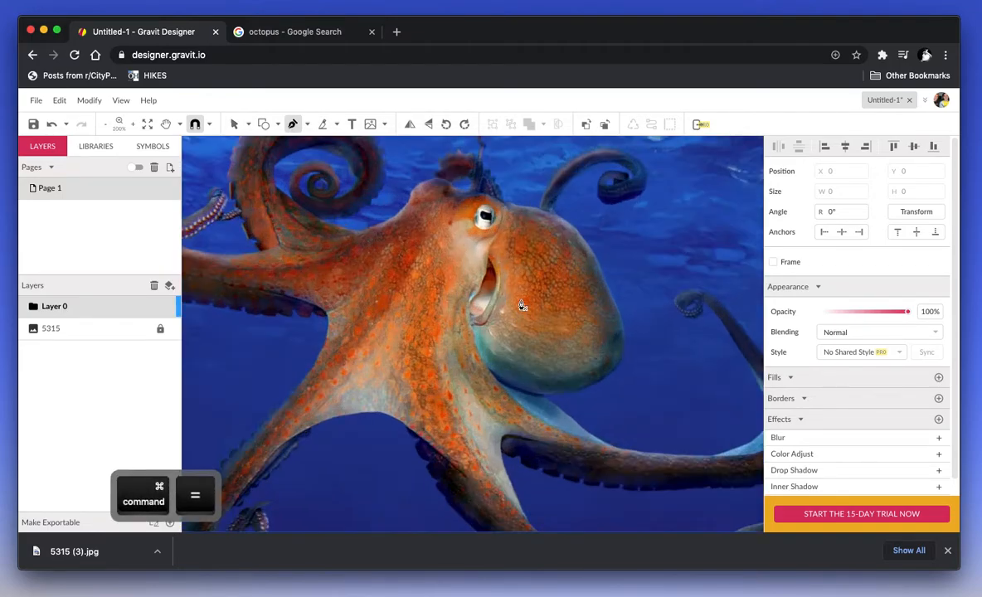
pyautogui.click(517, 208)
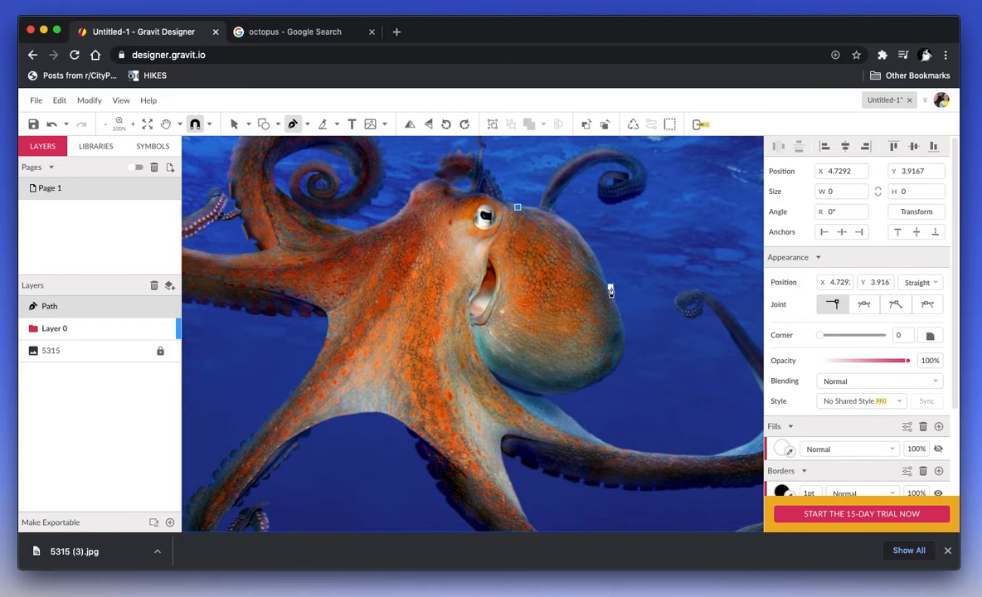
pyautogui.moveTo(609, 291); pyautogui.dragTo(640, 373)
pyautogui.click(610, 289)
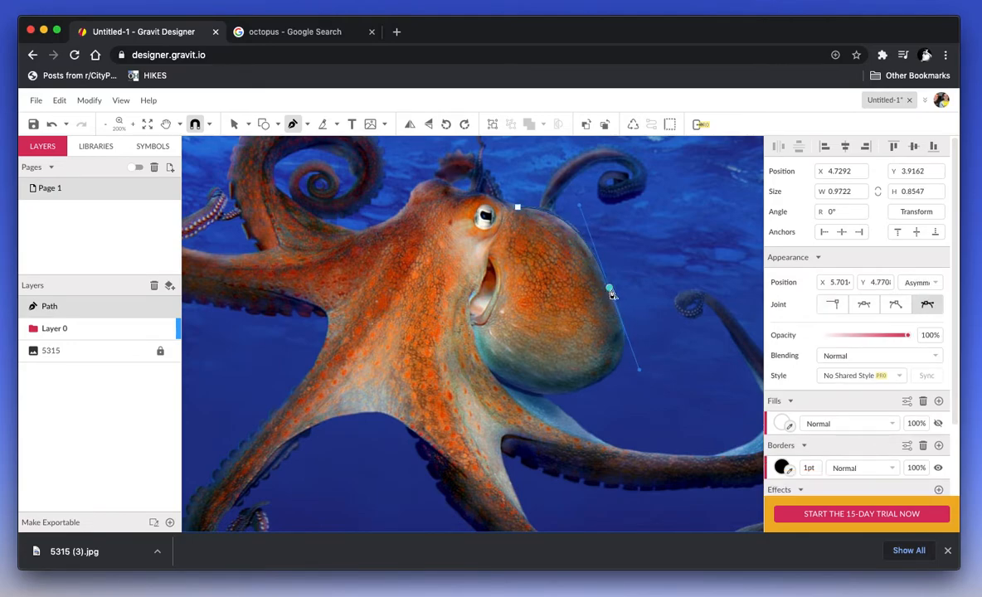
pyautogui.moveTo(590, 386); pyautogui.dragTo(516, 391)
# Step: Continue the path from the head–tentacle junction along the tentacle's upper edge
pyautogui.moveTo(610, 450); pyautogui.dragTo(608, 450)
pyautogui.click(598, 440)
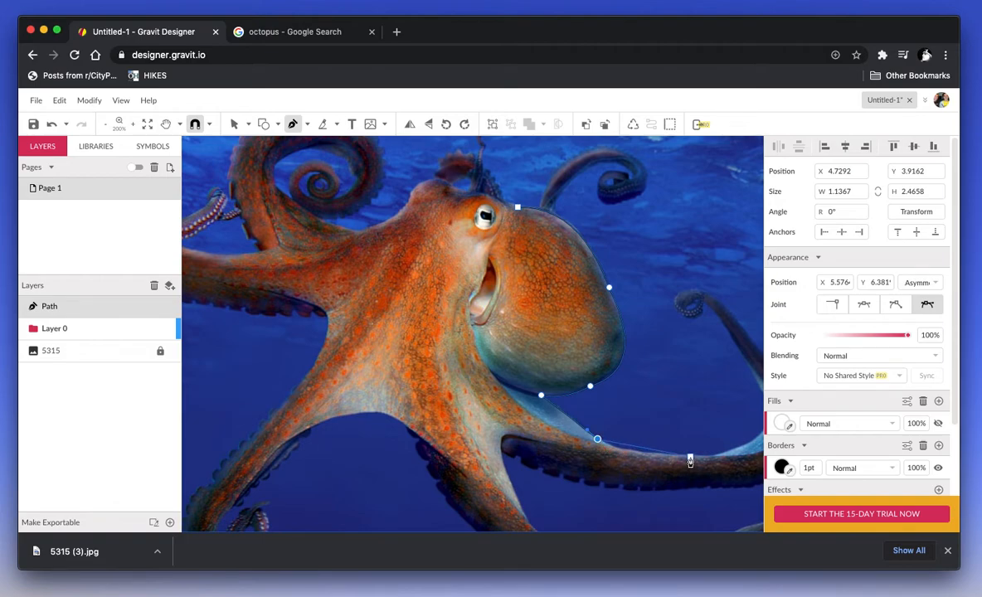
pyautogui.moveTo(711, 456); pyautogui.dragTo(747, 456)
pyautogui.hscroll(1, 711, 460)
pyautogui.click(690, 465)
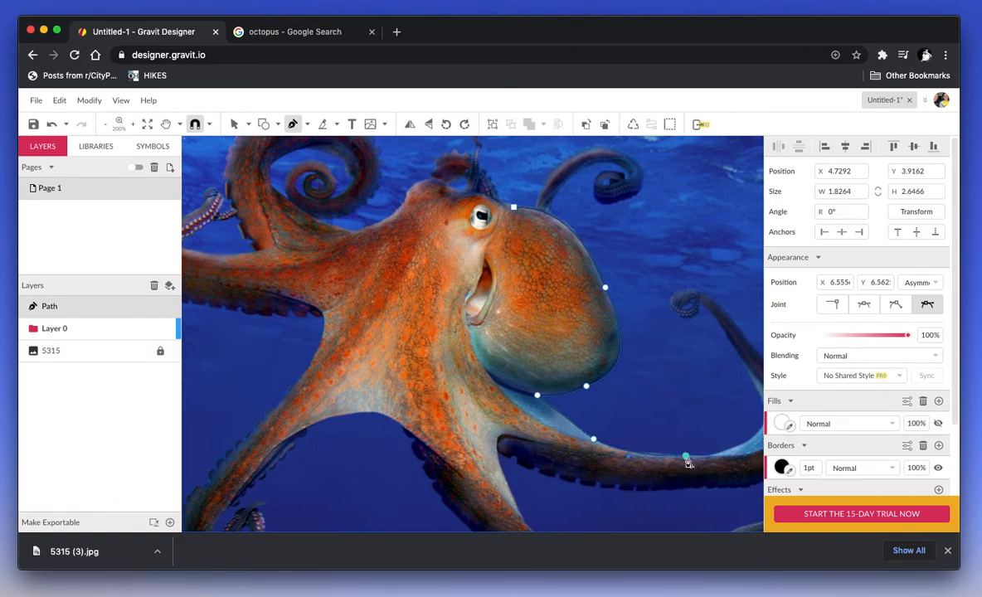
pyautogui.hscroll(2, 689, 460)
# Step: Extend the path up the tentacle with curved anchors
pyautogui.click(715, 395)
pyautogui.moveTo(712, 374); pyautogui.dragTo(694, 340)
pyautogui.hscroll(1, 710, 393)
pyautogui.click(708, 395)
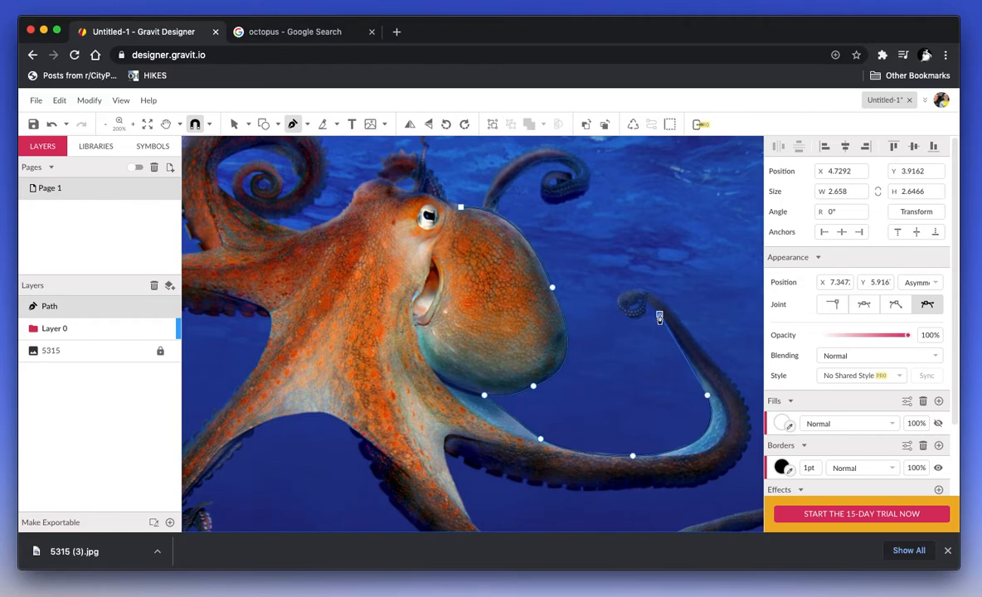
pyautogui.moveTo(661, 315); pyautogui.dragTo(664, 324)
# Step: Wrap the outline around the tentacle's curl and bring it back down
pyautogui.click(648, 301)
pyautogui.moveTo(627, 318); pyautogui.dragTo(606, 315)
pyautogui.moveTo(632, 283); pyautogui.dragTo(633, 283)
pyautogui.click(622, 294)
pyautogui.moveTo(702, 348); pyautogui.dragTo(750, 429)
pyautogui.hscroll(1, 749, 427)
pyautogui.click(699, 350)
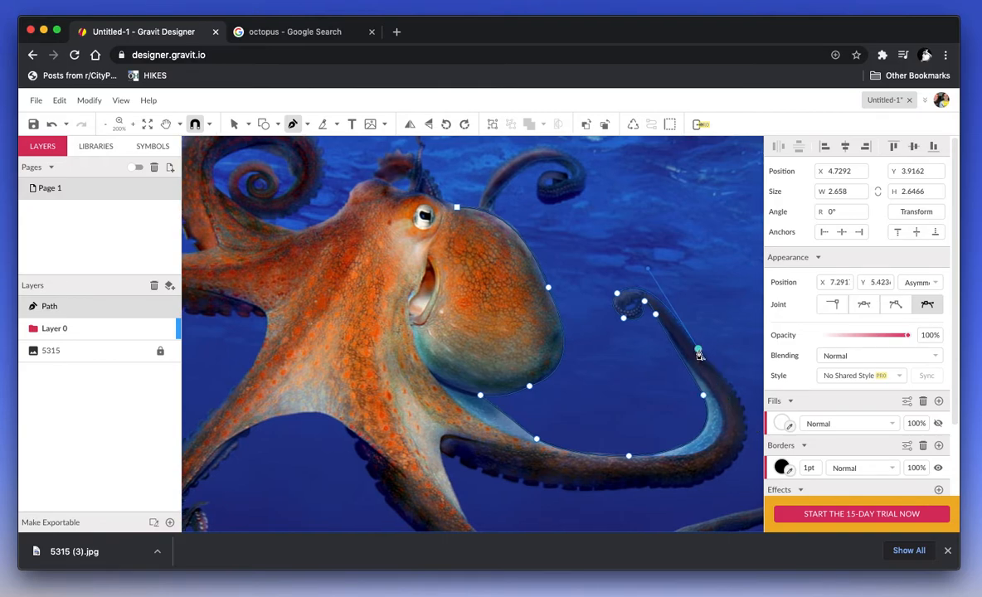
# Step: Continue the outline down the tentacle and along its underside, ending in a sharp corner
pyautogui.click(731, 388)
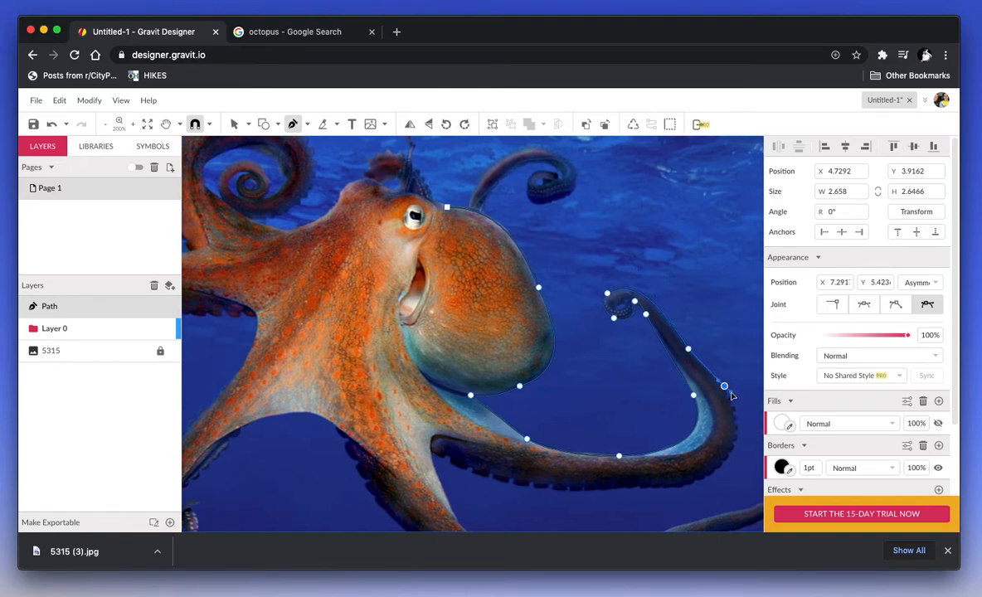
pyautogui.hscroll(1, 680, 369)
pyautogui.click(682, 482)
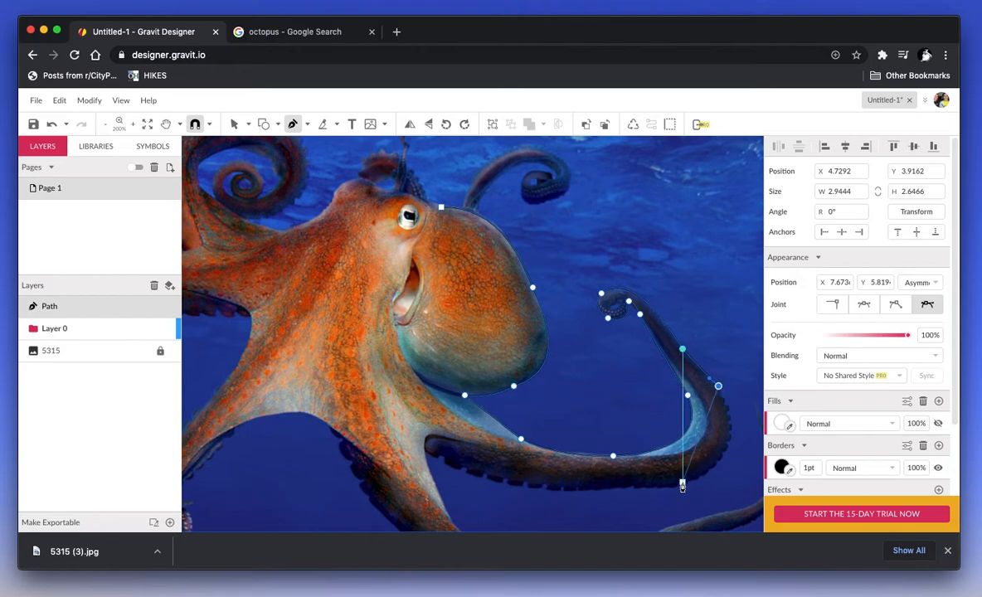
pyautogui.moveTo(629, 488); pyautogui.dragTo(491, 493)
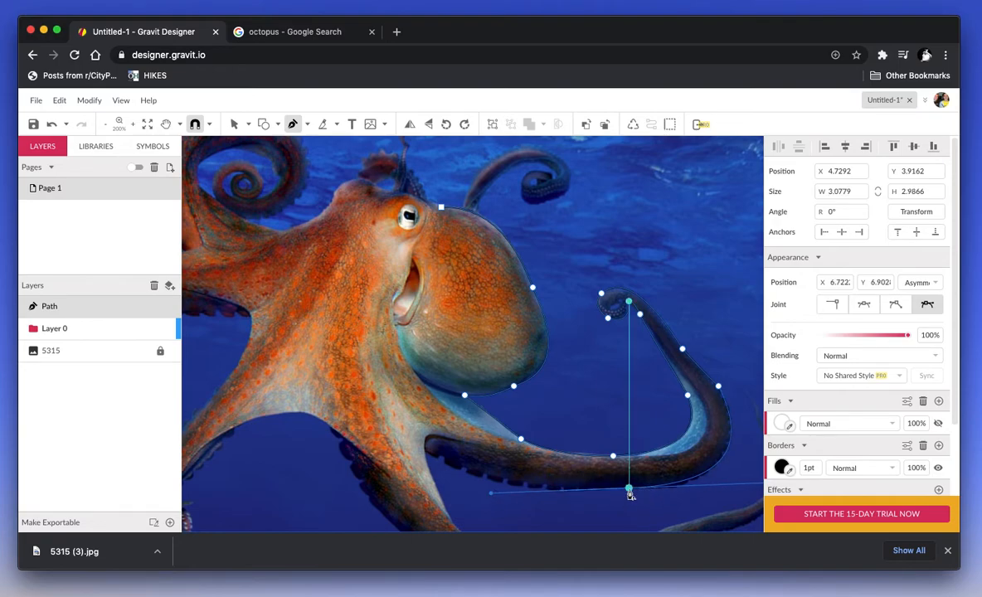
pyautogui.scroll(-3, 564, 508)
pyautogui.moveTo(500, 383); pyautogui.dragTo(471, 370)
pyautogui.click(499, 386)
# Step: Trace the tentacle's lower edge rightward with a series of corner points
pyautogui.moveTo(421, 350); pyautogui.dragTo(418, 342)
pyautogui.click(425, 352)
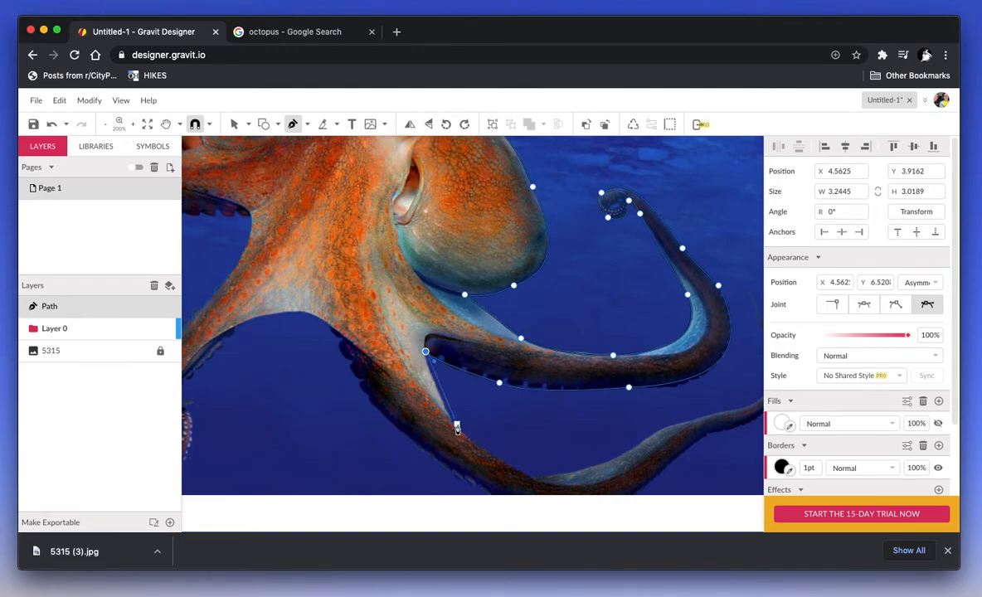
pyautogui.click(454, 424)
pyautogui.moveTo(466, 443); pyautogui.dragTo(466, 441)
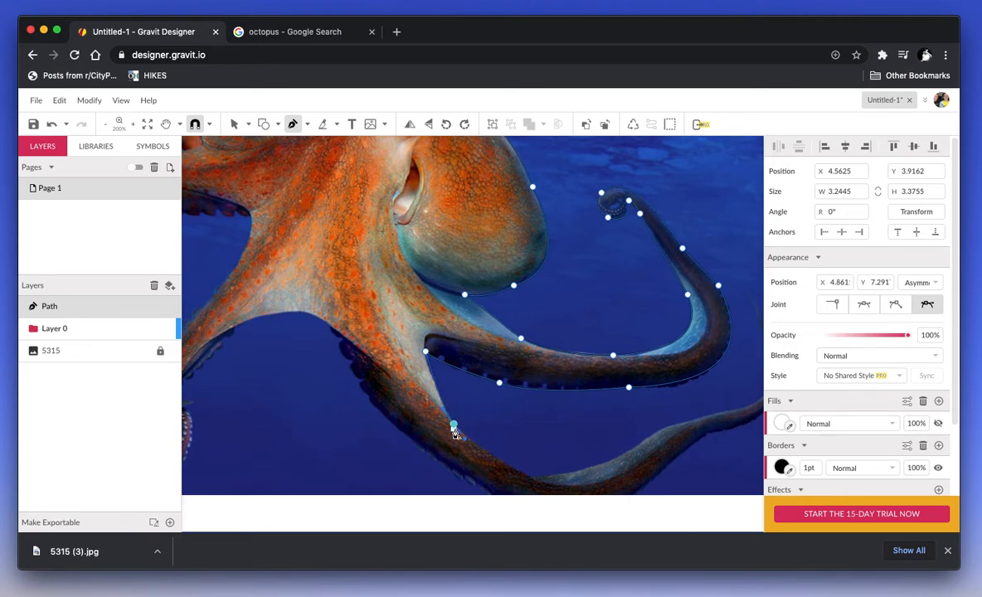
pyautogui.scroll(-1, 535, 487)
pyautogui.moveTo(533, 467); pyautogui.dragTo(561, 479)
pyautogui.click(534, 470)
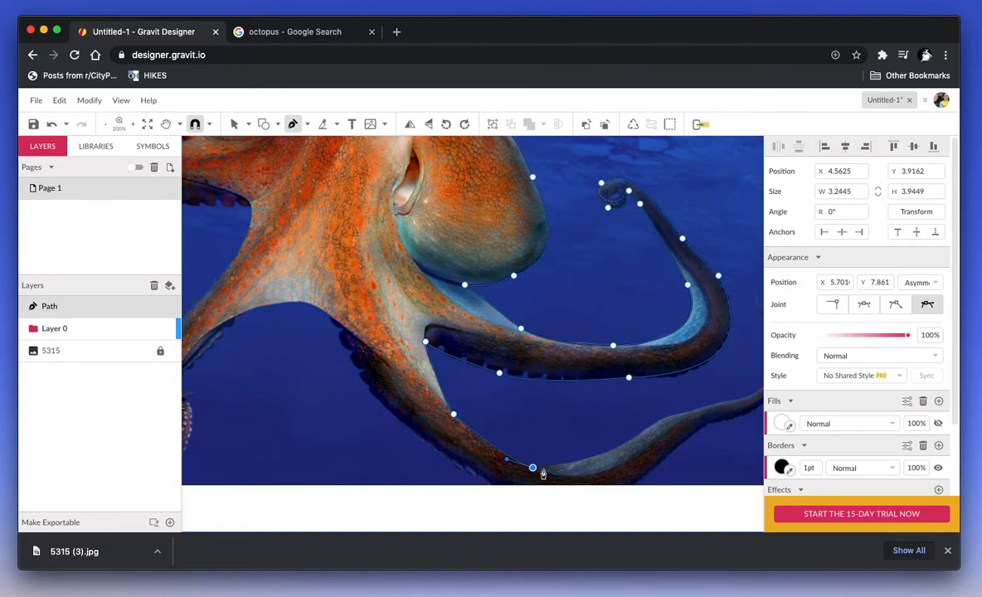
pyautogui.moveTo(641, 435); pyautogui.dragTo(741, 399)
pyautogui.click(641, 436)
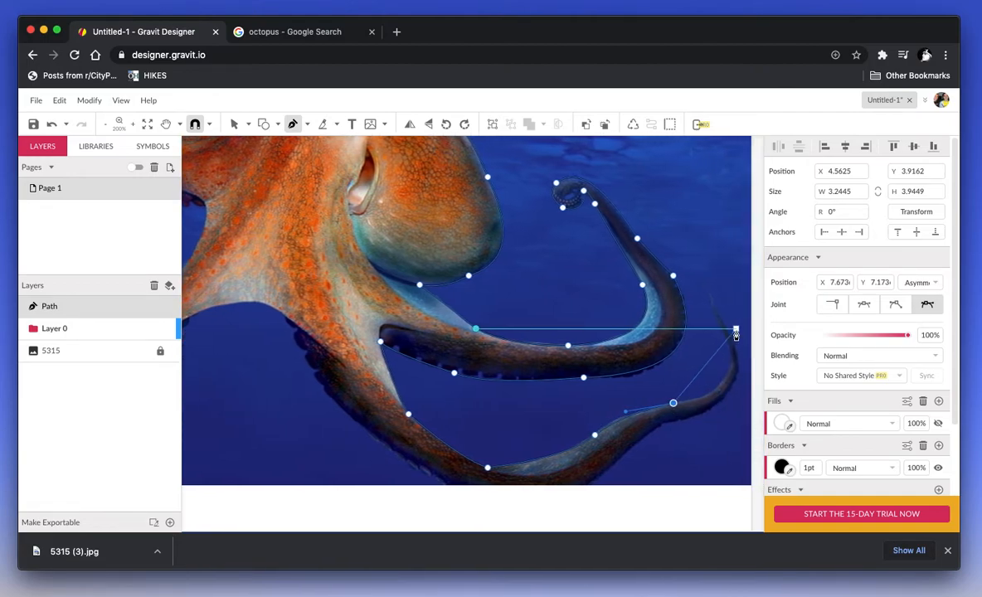
# Step: Curve the outline around the tentacle tip and start back along the tentacle
pyautogui.moveTo(707, 320); pyautogui.dragTo(671, 255)
pyautogui.click(708, 322)
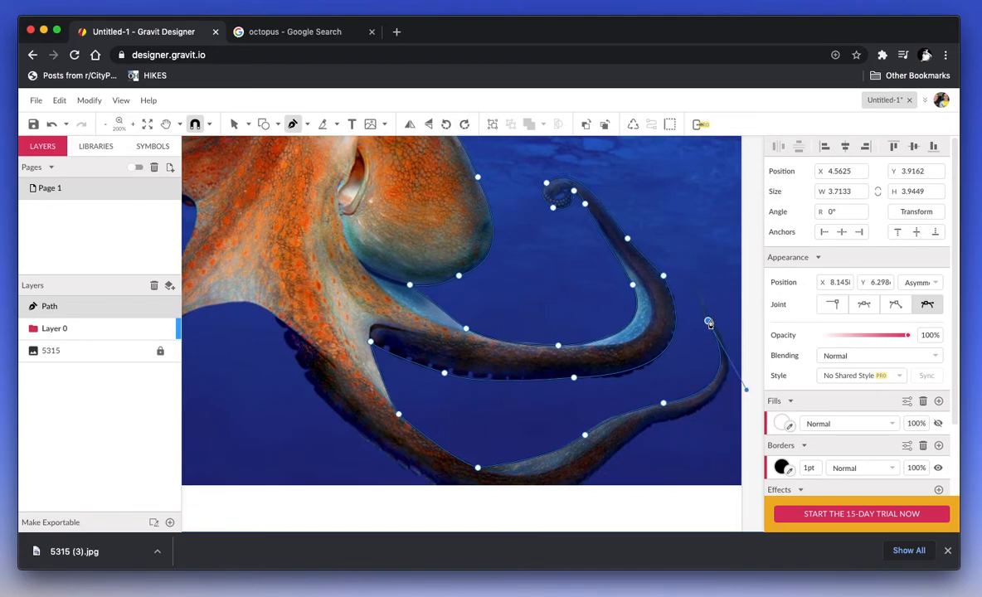
pyautogui.moveTo(723, 335); pyautogui.dragTo(730, 350)
pyautogui.click(722, 335)
pyautogui.moveTo(673, 421); pyautogui.dragTo(597, 445)
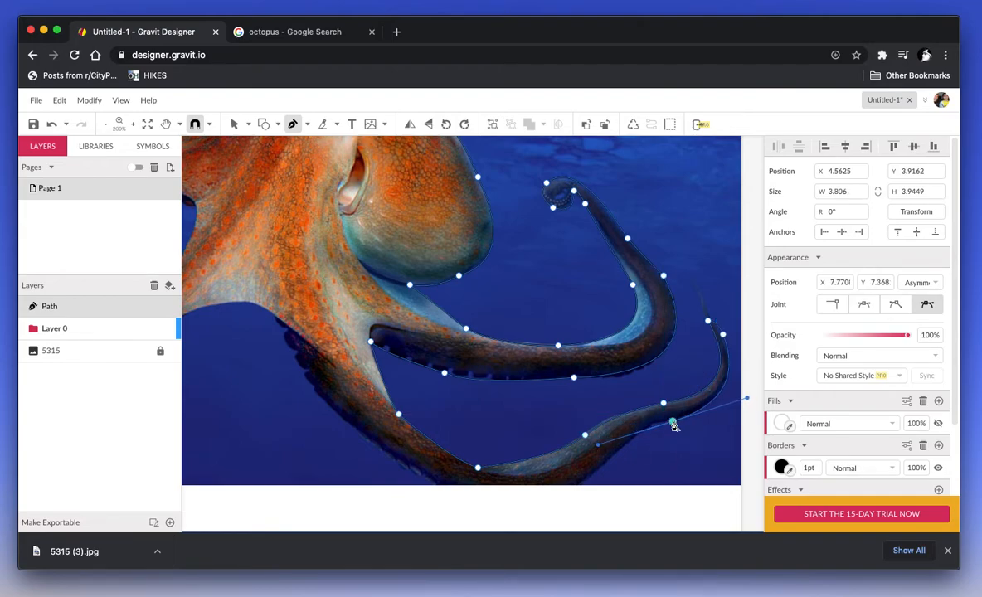
# Step: Run the outline along the lower tentacle, across the page's bottom edge, and up the left side
pyautogui.scroll(-3, 678, 423)
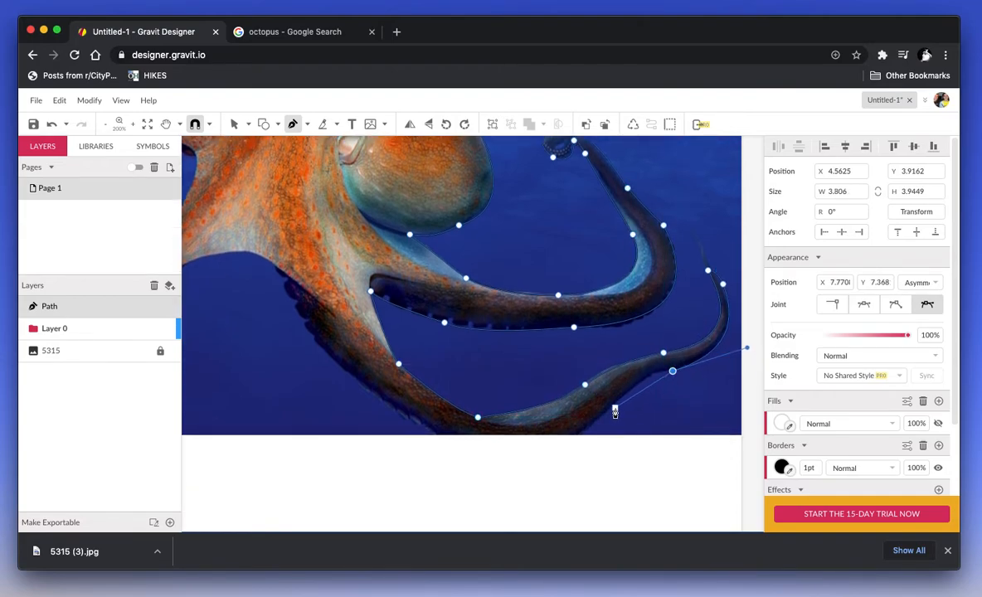
pyautogui.moveTo(610, 408); pyautogui.dragTo(586, 441)
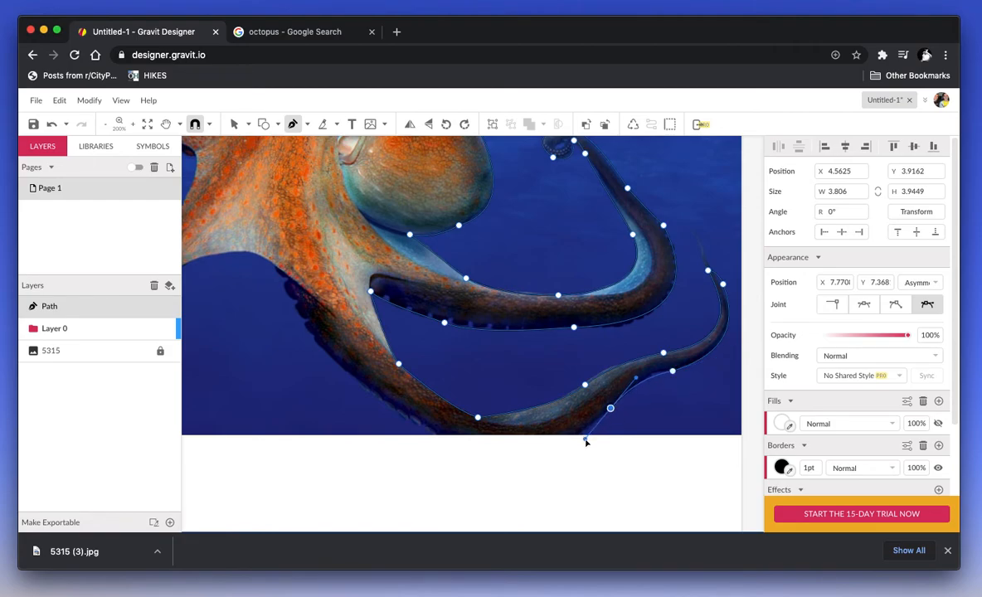
pyautogui.click(611, 409)
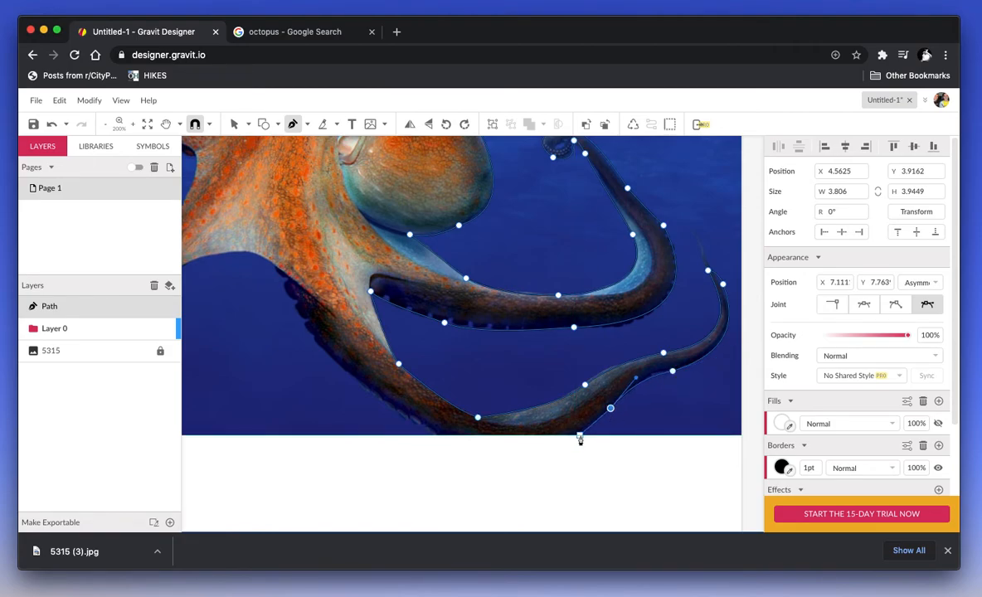
pyautogui.click(580, 436)
pyautogui.click(435, 436)
pyautogui.click(365, 382)
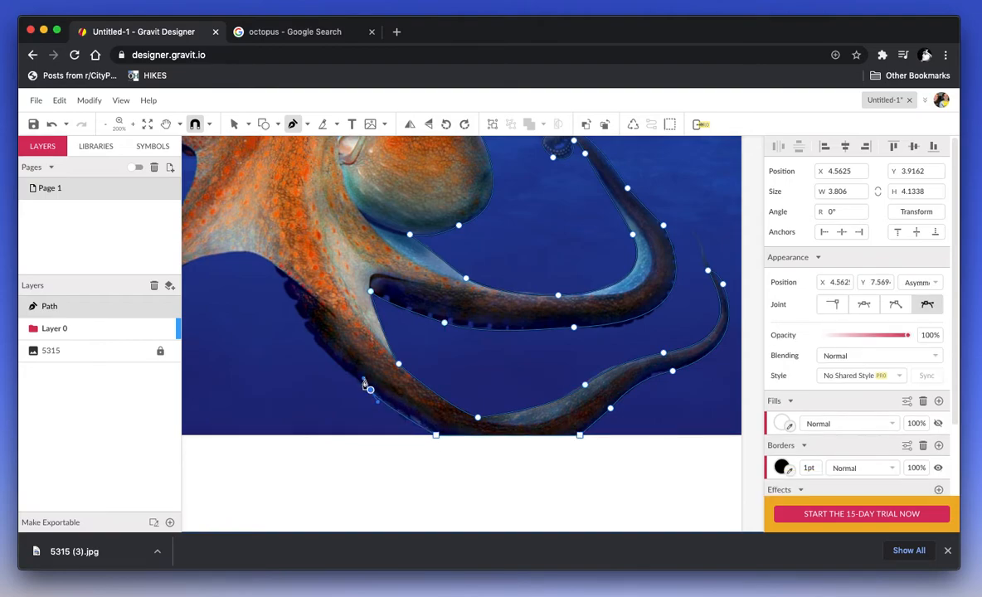
pyautogui.moveTo(278, 266); pyautogui.dragTo(271, 219)
pyautogui.scroll(2, 324, 342)
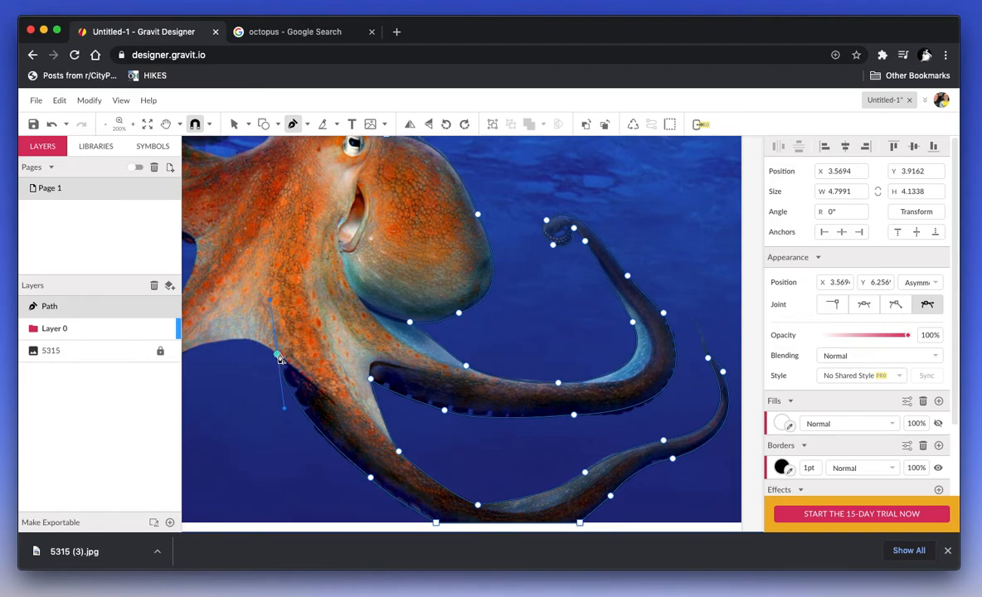
# Step: Trace up the left side and over the head, closing the path on its starting anchor
pyautogui.hscroll(-2, 259, 351)
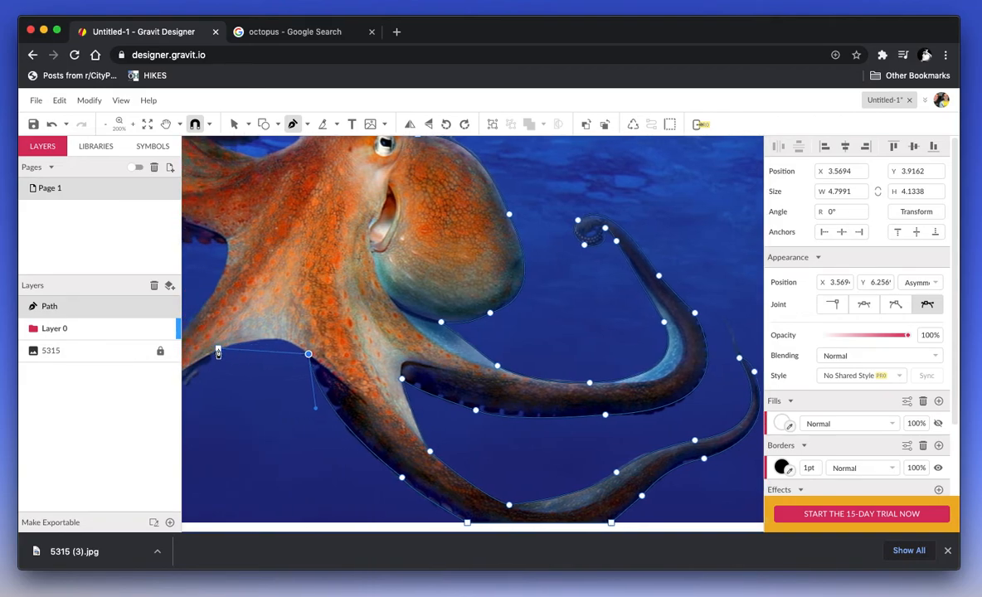
pyautogui.click(219, 355)
pyautogui.hscroll(-5, 176, 369)
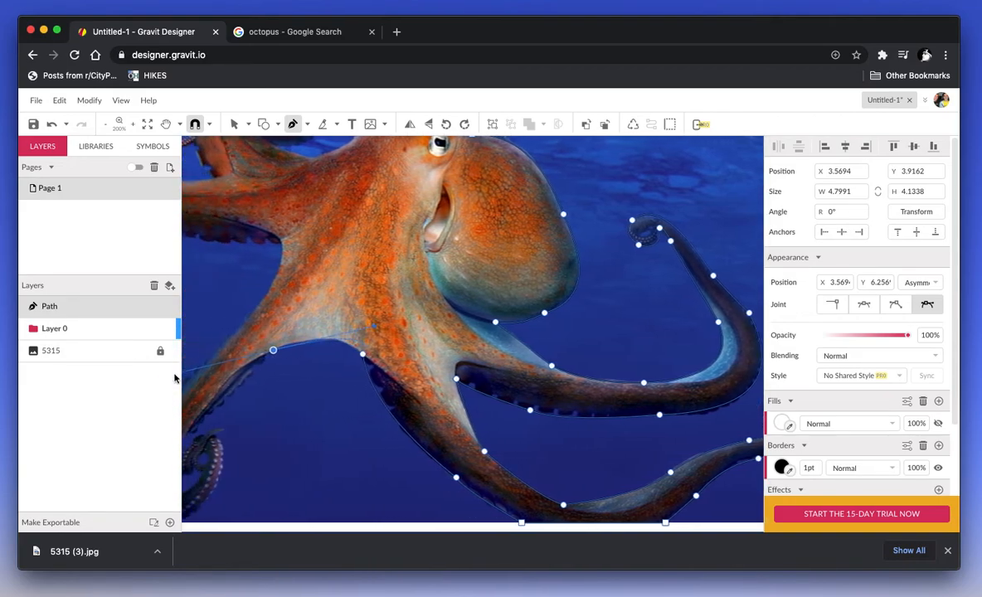
pyautogui.scroll(7, 274, 448)
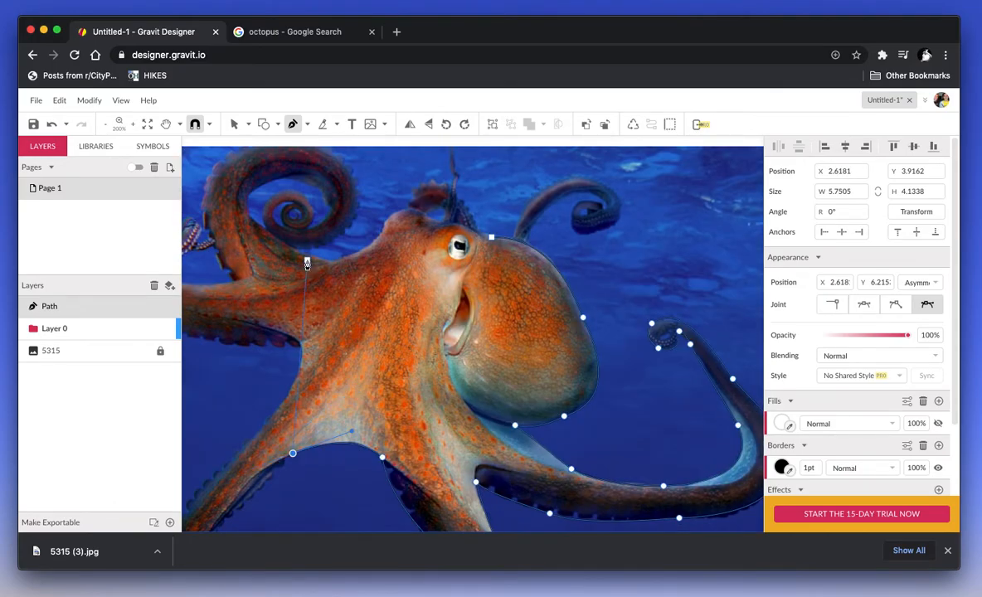
pyautogui.moveTo(307, 256); pyautogui.dragTo(335, 262)
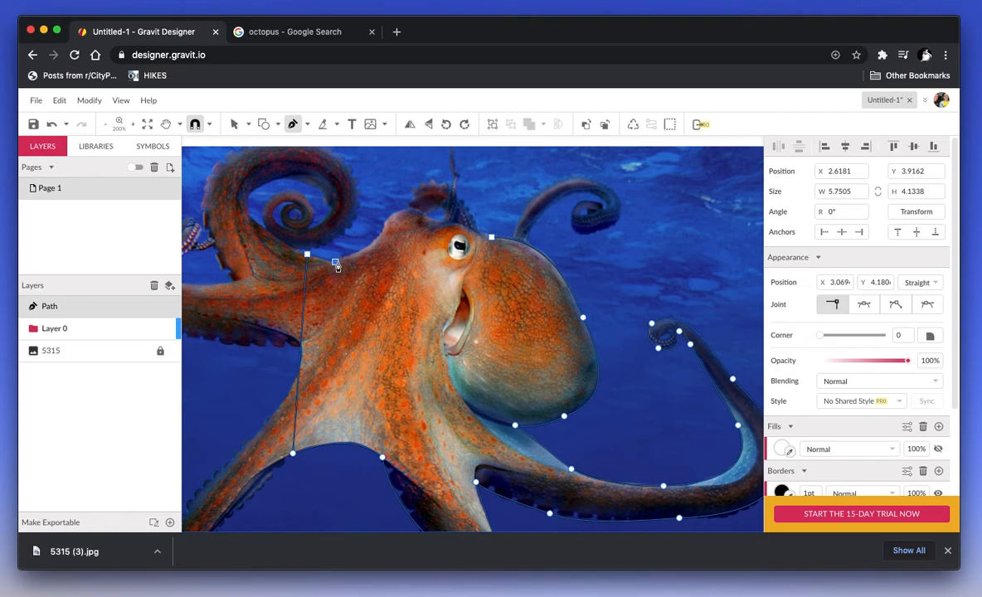
pyautogui.click(383, 226)
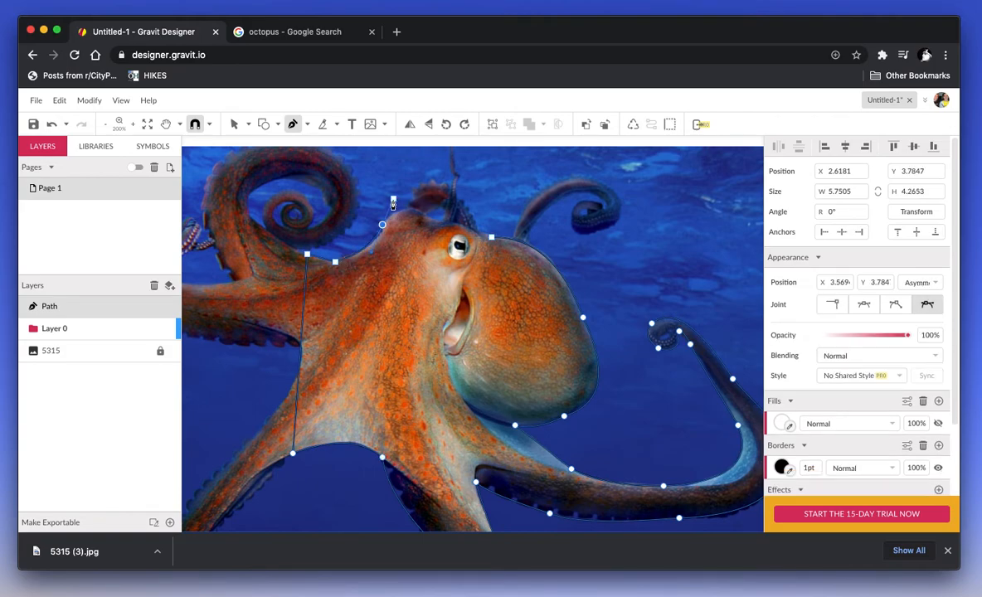
pyautogui.click(434, 218)
pyautogui.moveTo(456, 237)
pyautogui.mouseDown()
pyautogui.moveTo(443, 229)
pyautogui.moveTo(456, 226)
pyautogui.mouseUp()
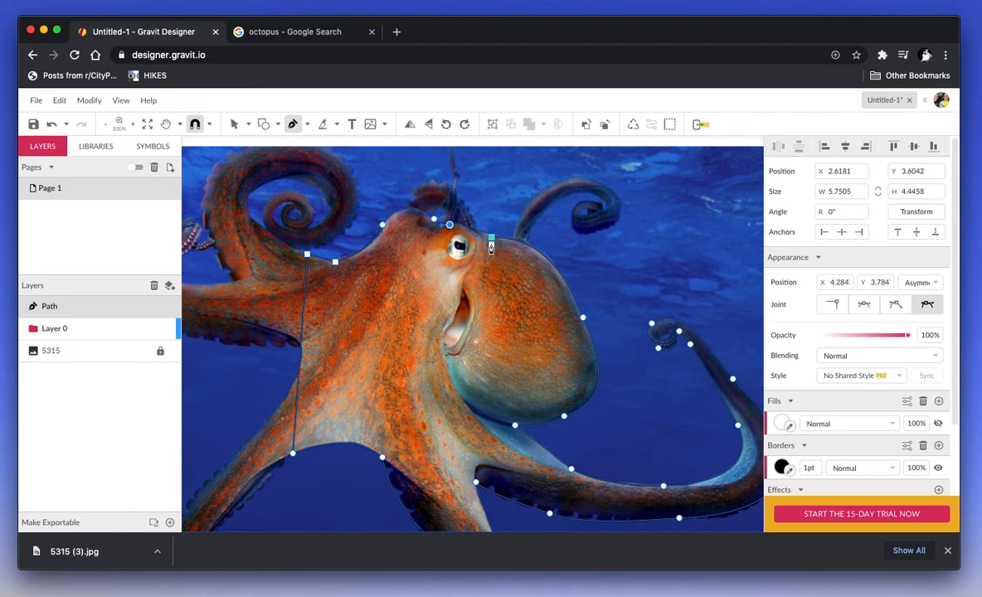
pyautogui.click(481, 232)
pyautogui.click(492, 239)
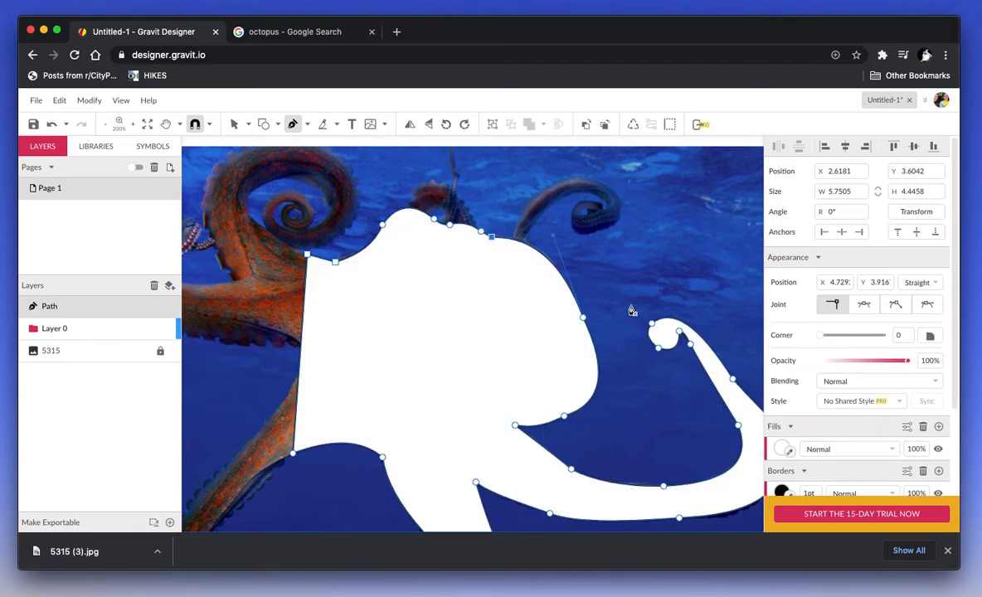
pyautogui.scroll(-3, 355, 278)
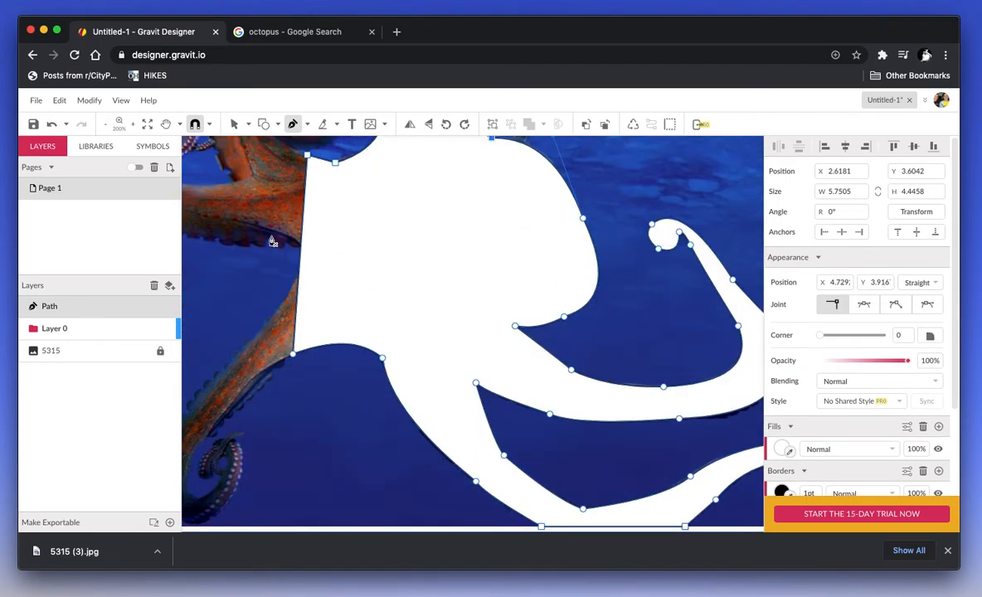
pyautogui.scroll(3, 274, 241)
pyautogui.scroll(-1, 290, 243)
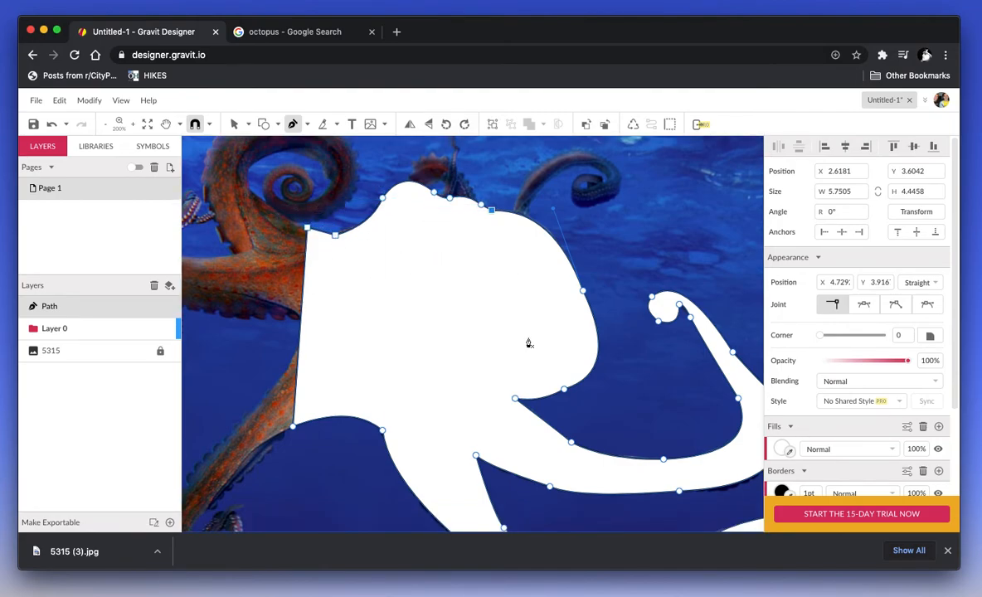
pyautogui.scroll(-1, 508, 438)
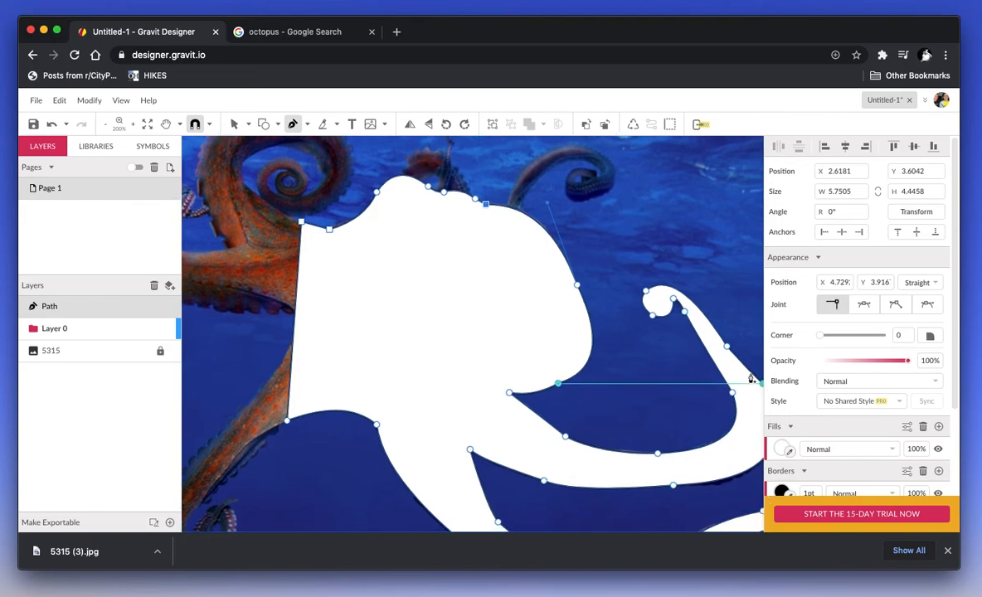
pyautogui.scroll(-3, 751, 378)
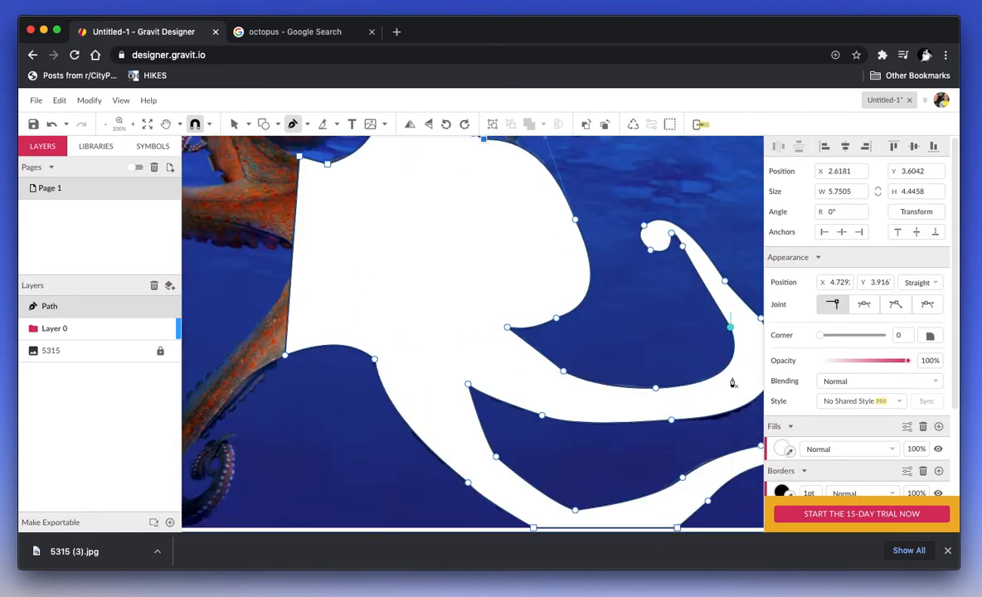
# Step: Change the shape's fill from white to blue-grey #607D8B, dismissing the PRO prompt
pyautogui.click(778, 450)
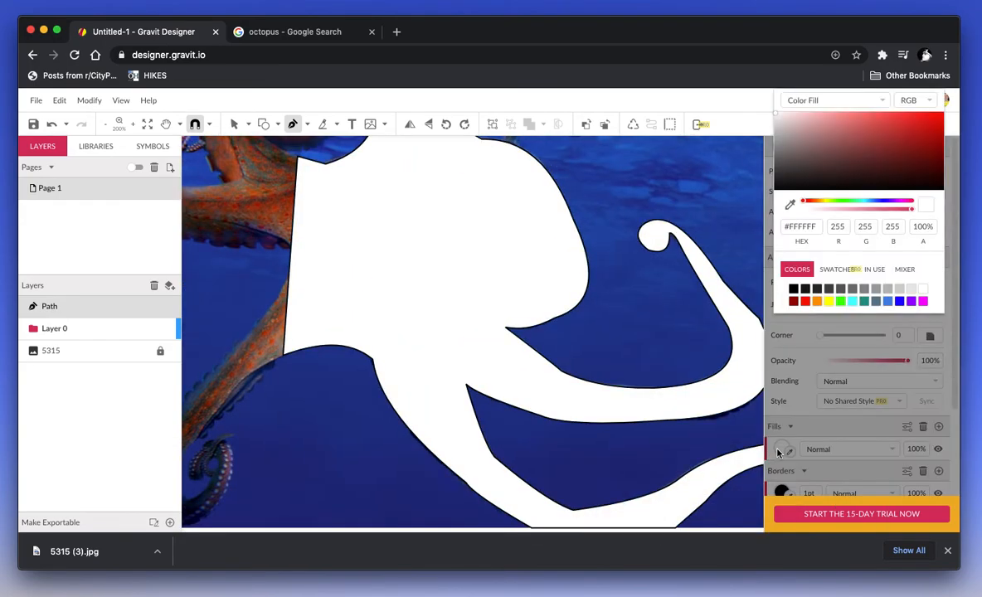
pyautogui.click(856, 303)
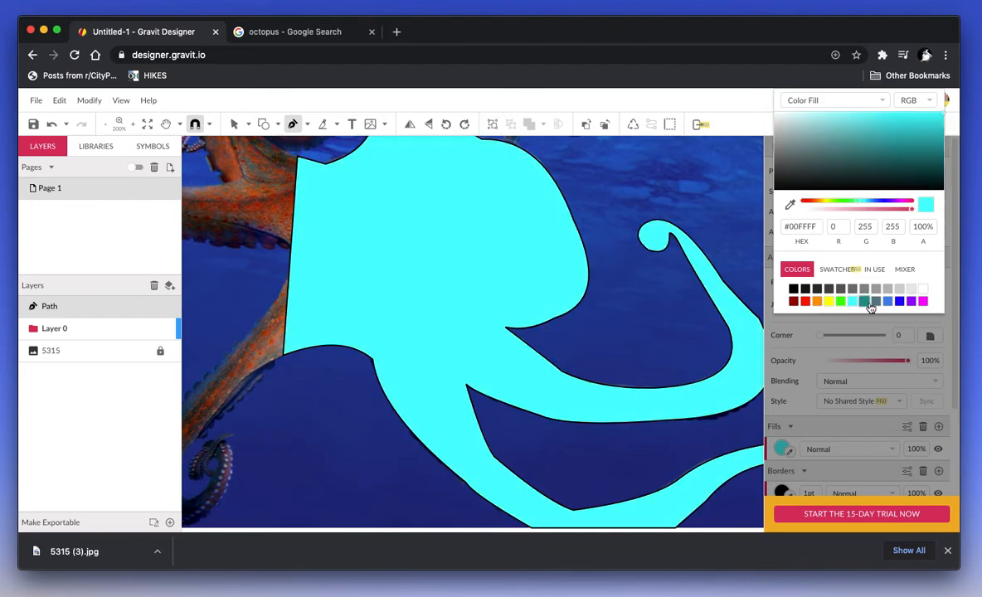
pyautogui.click(876, 304)
pyautogui.click(877, 303)
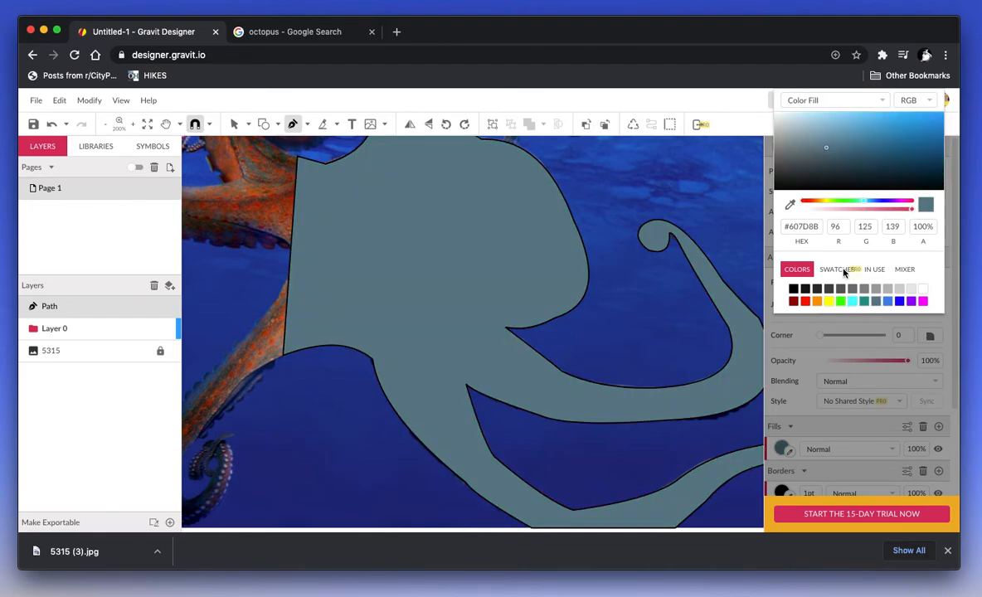
pyautogui.click(838, 272)
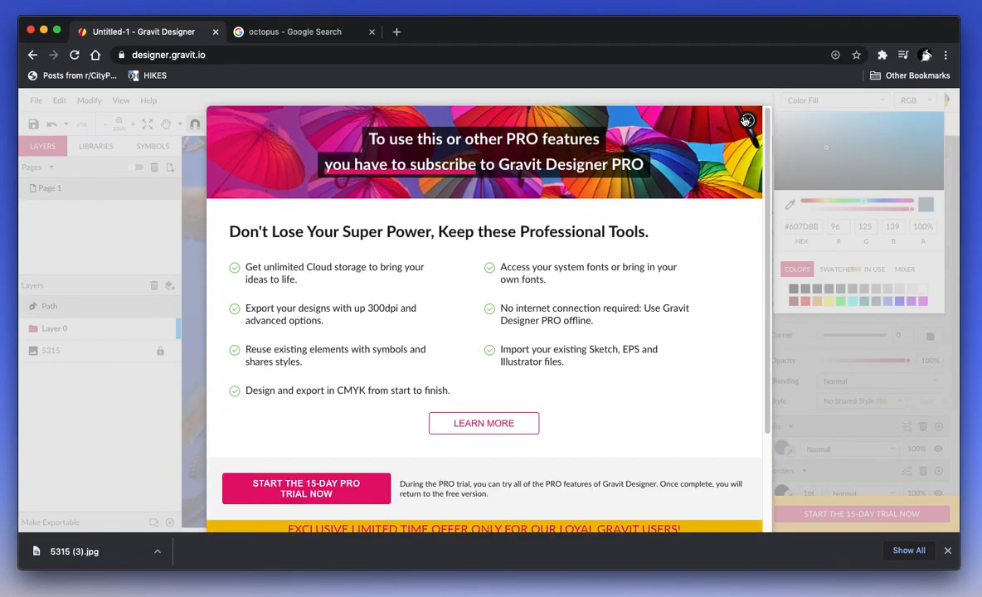
pyautogui.click(747, 122)
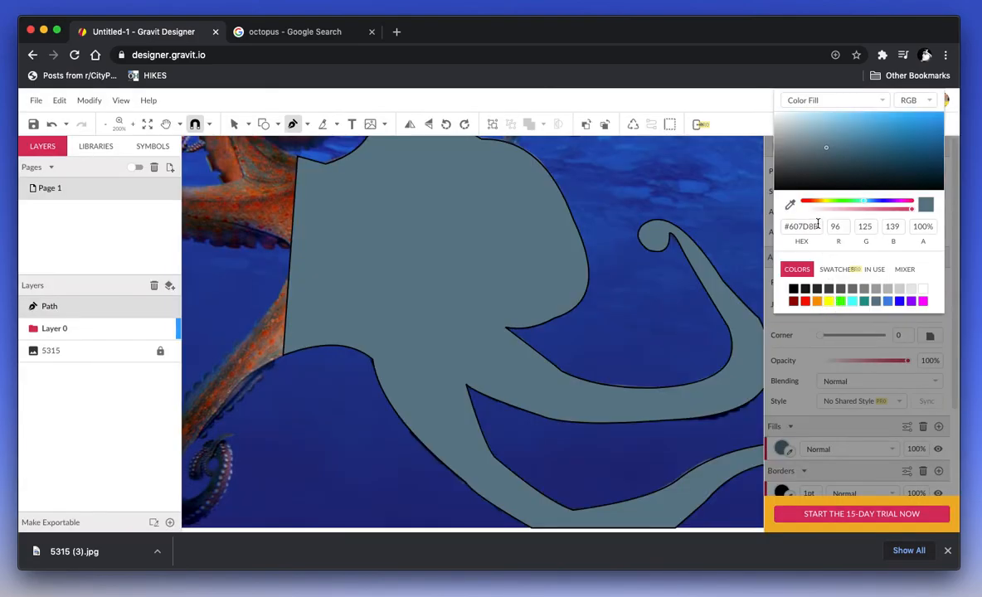
# Step: Shift the fill hue to purple #7E608B and lower its opacity to 44%
pyautogui.moveTo(866, 204)
pyautogui.mouseDown()
pyautogui.moveTo(842, 203)
pyautogui.moveTo(888, 204)
pyautogui.moveTo(825, 211)
pyautogui.moveTo(865, 213)
pyautogui.moveTo(852, 215)
pyautogui.mouseUp()
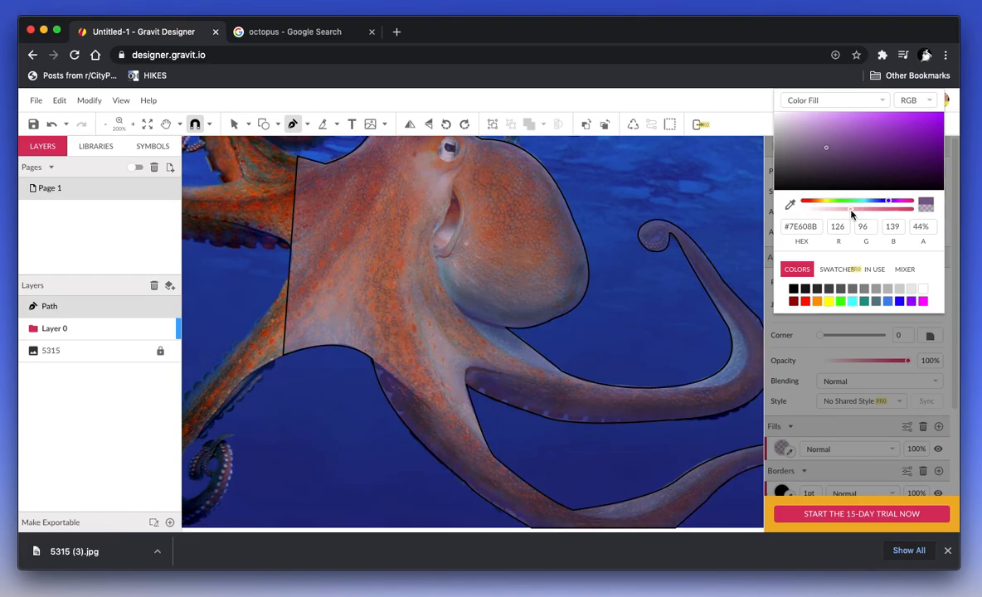
pyautogui.moveTo(851, 215); pyautogui.dragTo(853, 216)
pyautogui.click(797, 389)
pyautogui.scroll(5, 607, 335)
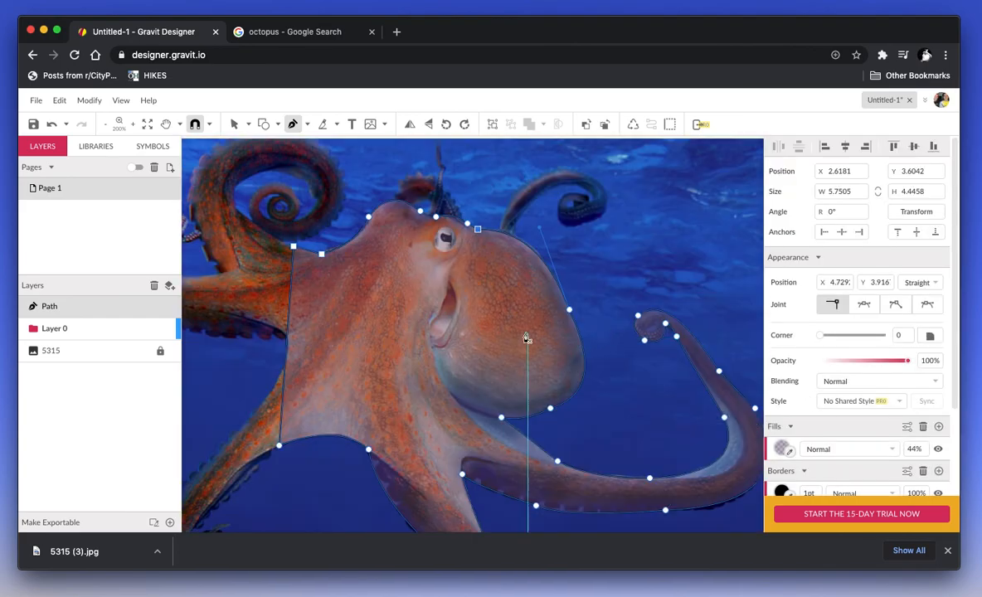